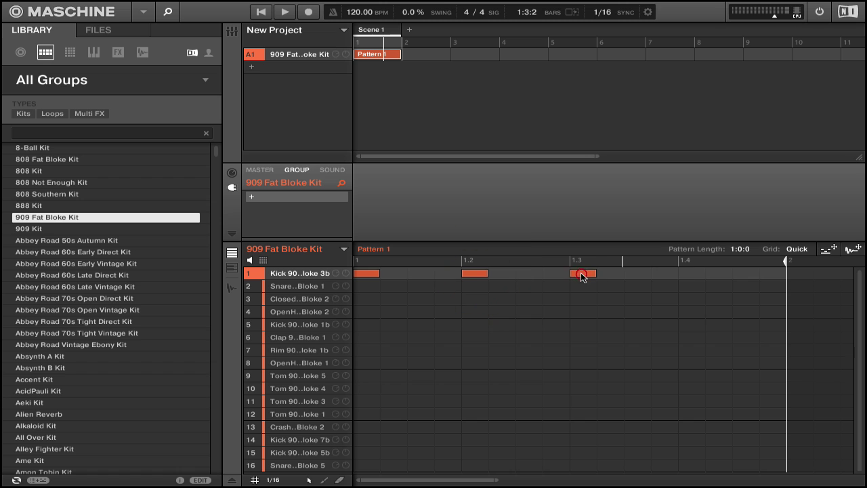
Complete the four-beat kick with a note on beat 4 and add claps on beats 2 and 4, auditioning the loop
click(689, 275)
key(space)
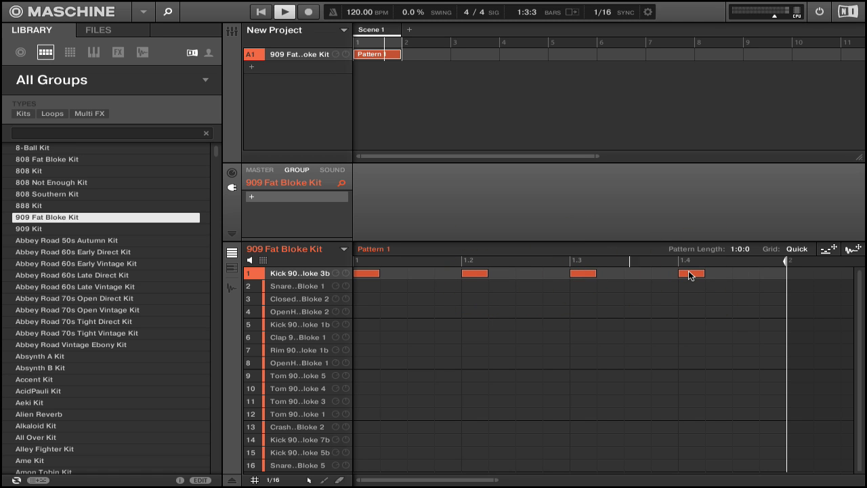
click(475, 337)
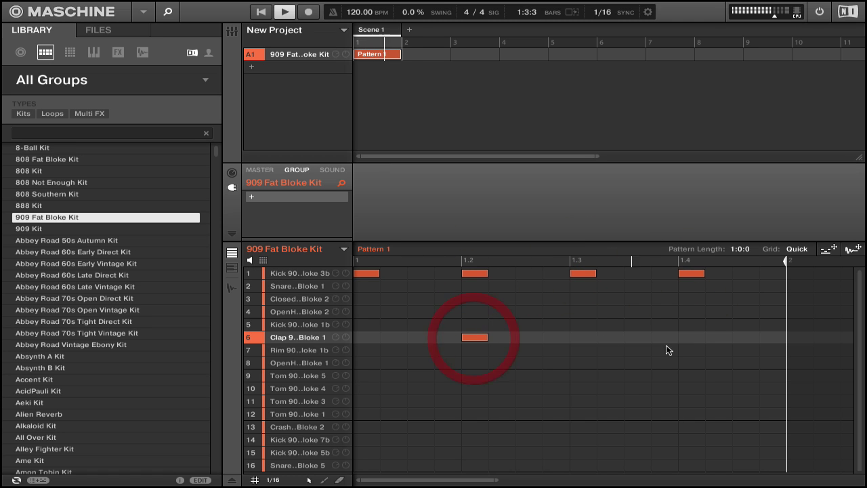
click(694, 337)
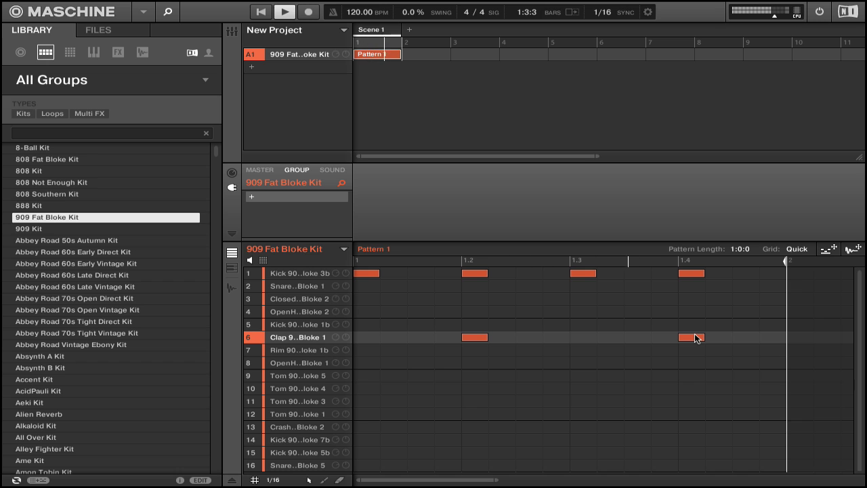
key(space)
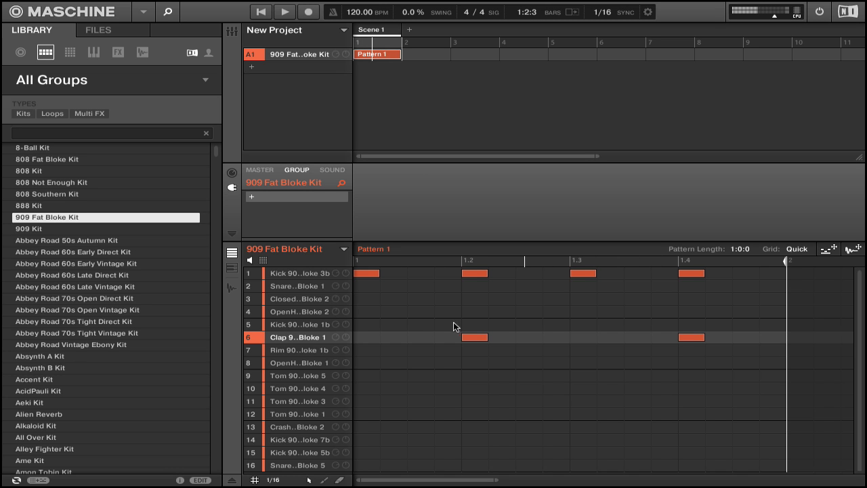
Add open hi-hat notes on OpenH..Bloke 2 halfway through each of the four beats, and audition the pattern
click(415, 312)
click(528, 313)
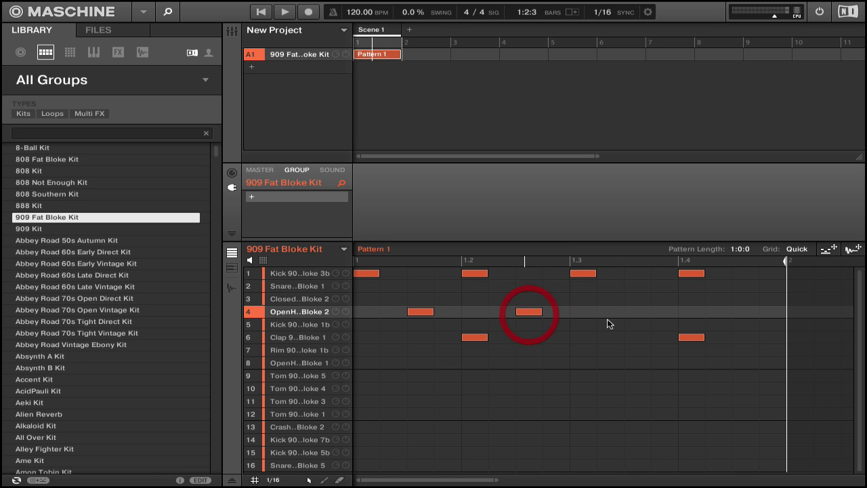
click(746, 312)
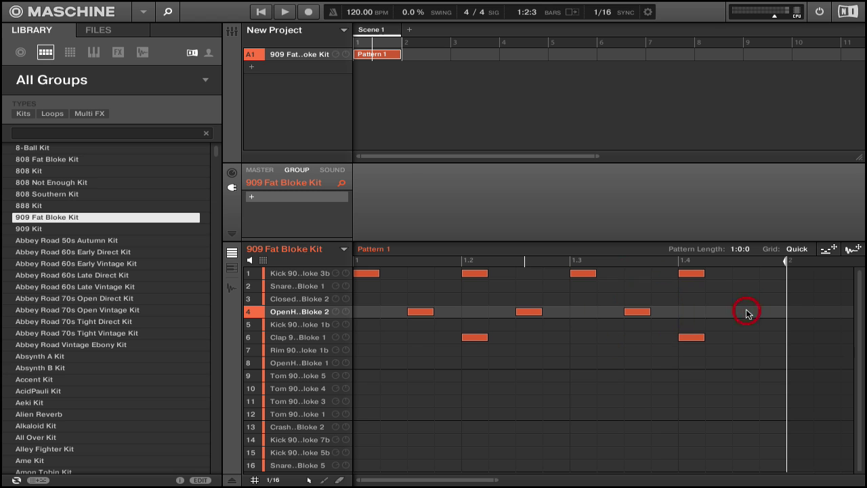
key(space)
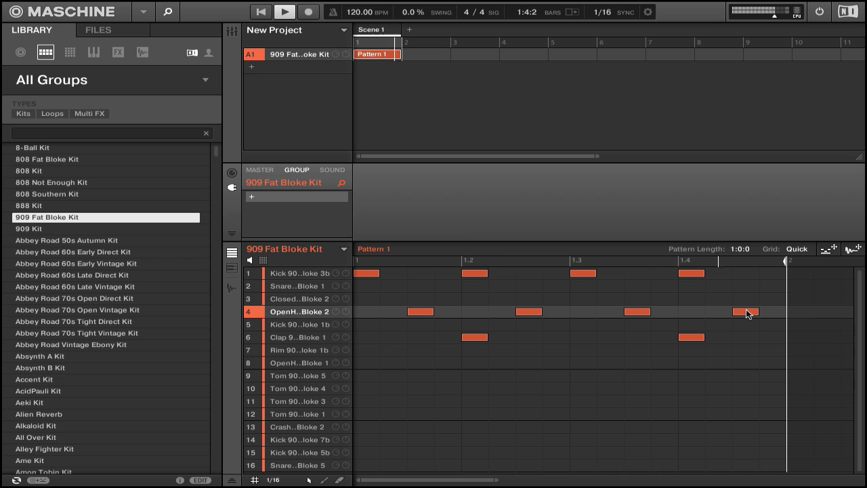
key(space)
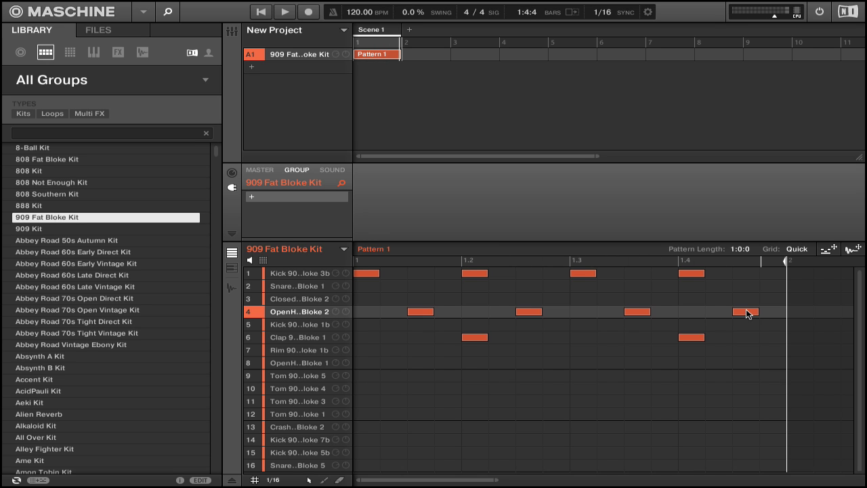
Place closed hi-hat notes on the last sixteenth of beats 2 and 4, and audition the pattern
click(555, 298)
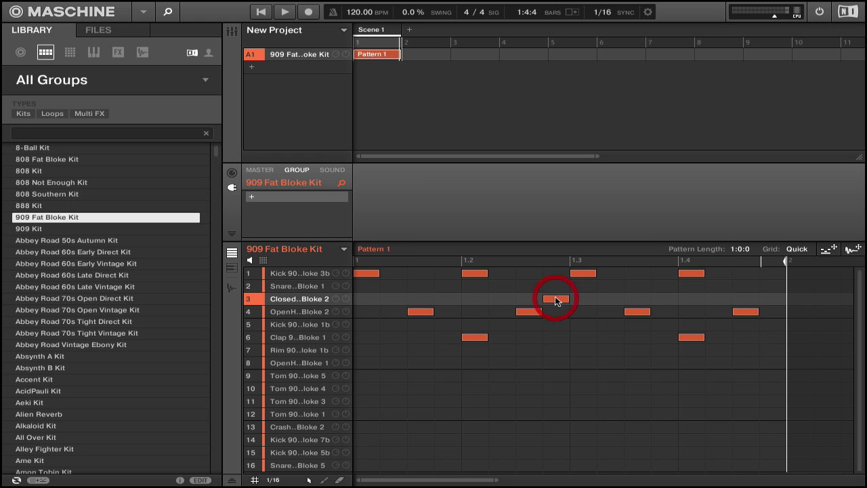
click(777, 300)
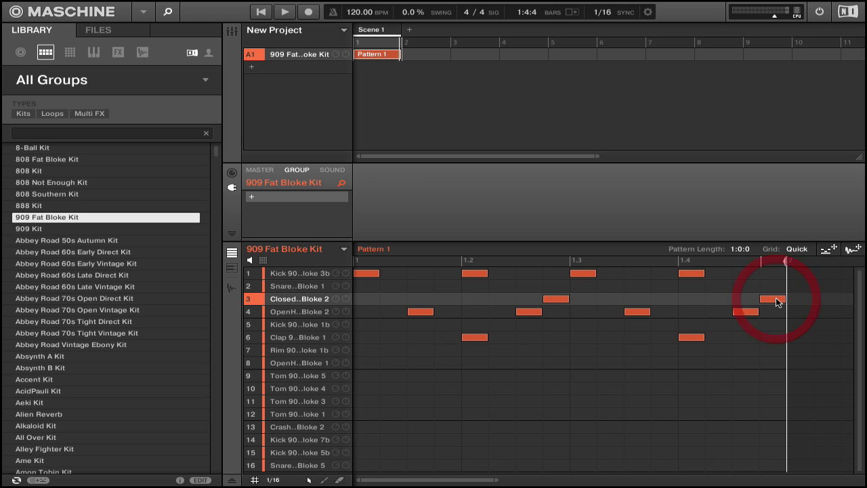
key(space)
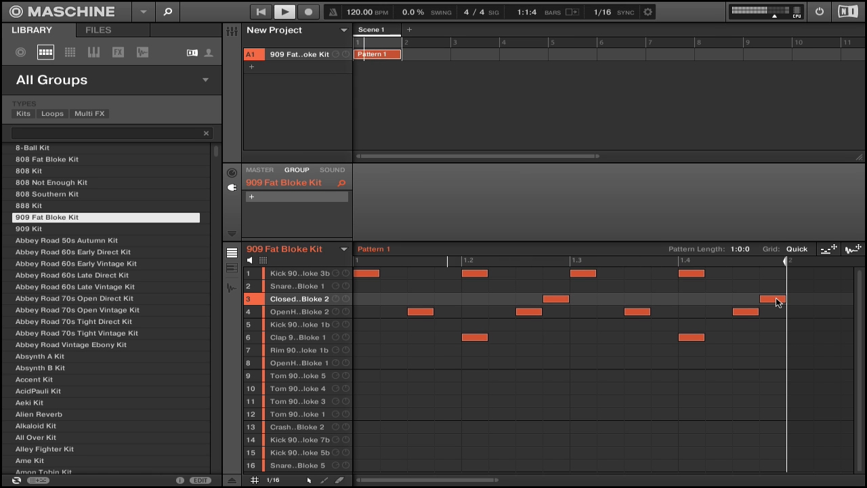
key(space)
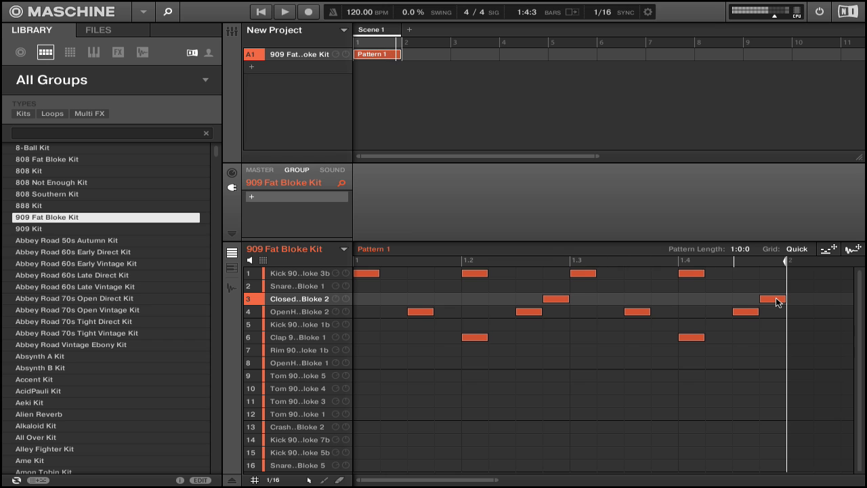
Select all four kick notes, shift them to the Kick 90..loke 1b sound in slot 5, and start playback
click(748, 273)
drag(748, 273, 365, 274)
key(Down)
key(Down)
key(Down)
key(Down)
key(Down)
key(Down)
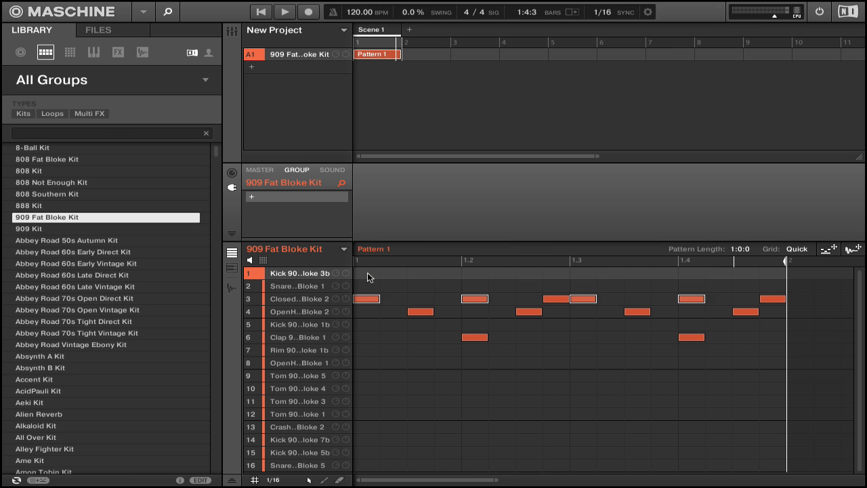
key(Up)
key(Up)
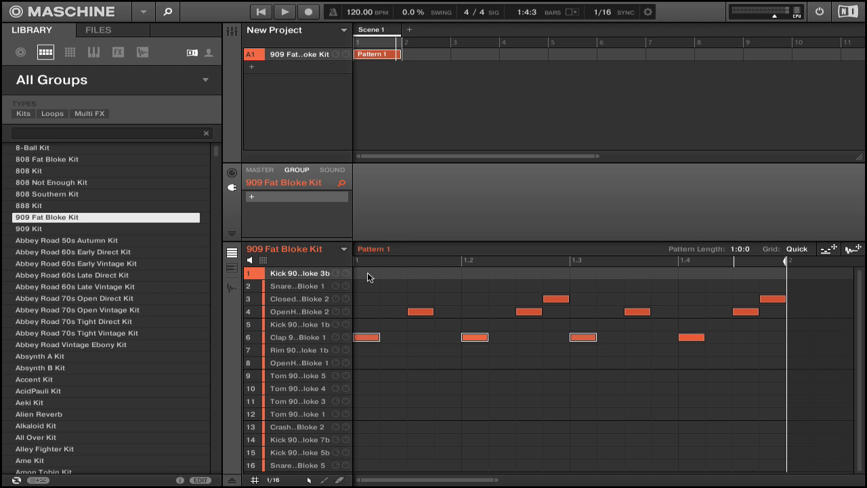
key(space)
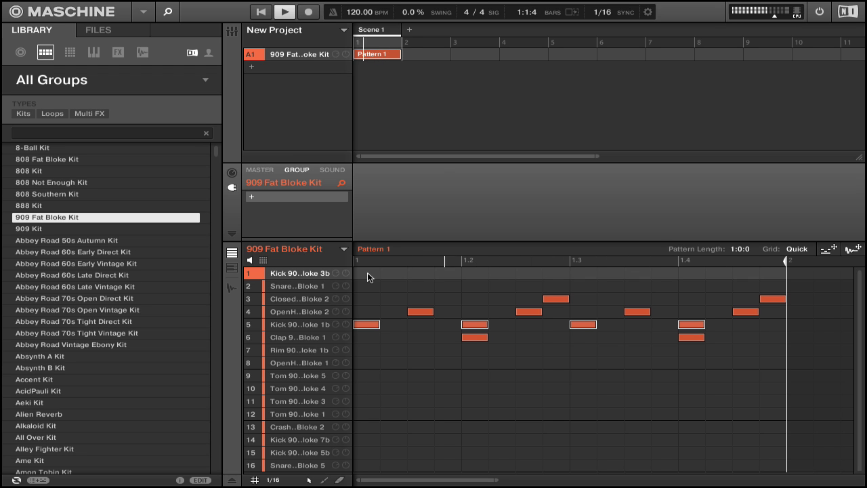
Shift the selected kick notes down to the Kick 90..loke 7b sound in slot 14 while listening, and stop playback
key(Down)
key(Down)
key(Down)
key(Down)
key(Down)
key(Down)
key(Down)
key(Down)
key(Down)
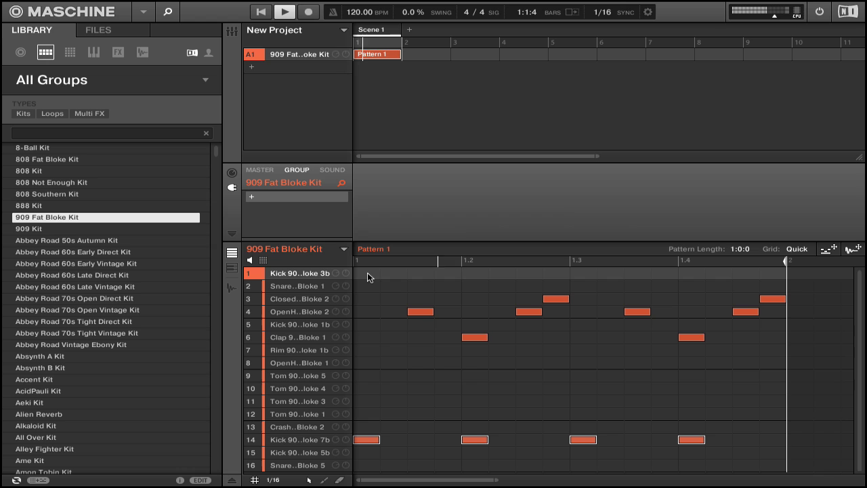
key(space)
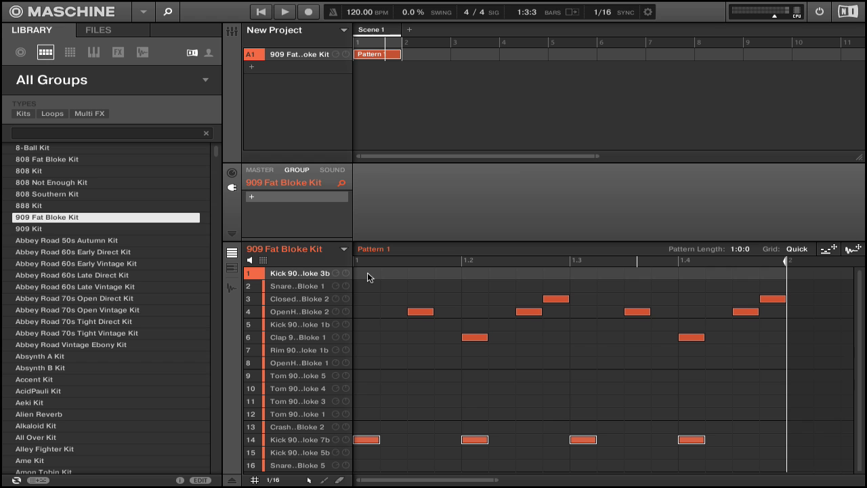
Audition the toms and place Tom 90..loke 5 on the last sixteenth of beat 3 and Tom 90..loke 4 on the last of beat 1
click(286, 401)
click(286, 388)
click(287, 376)
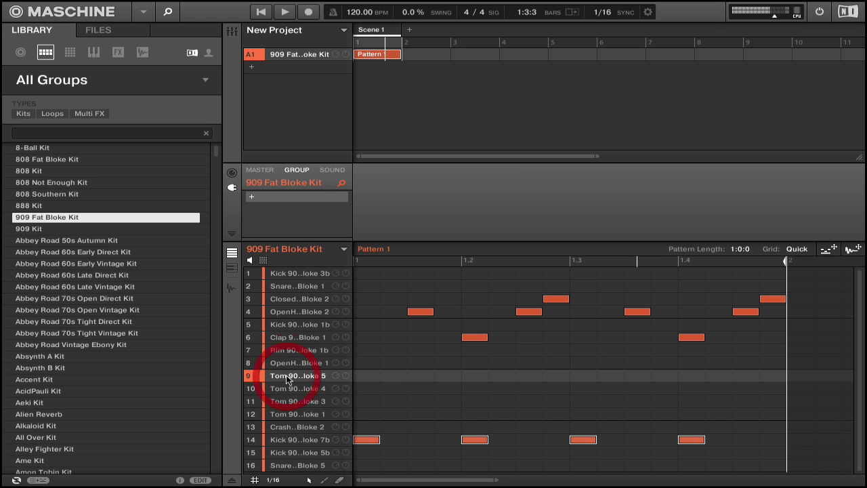
key(space)
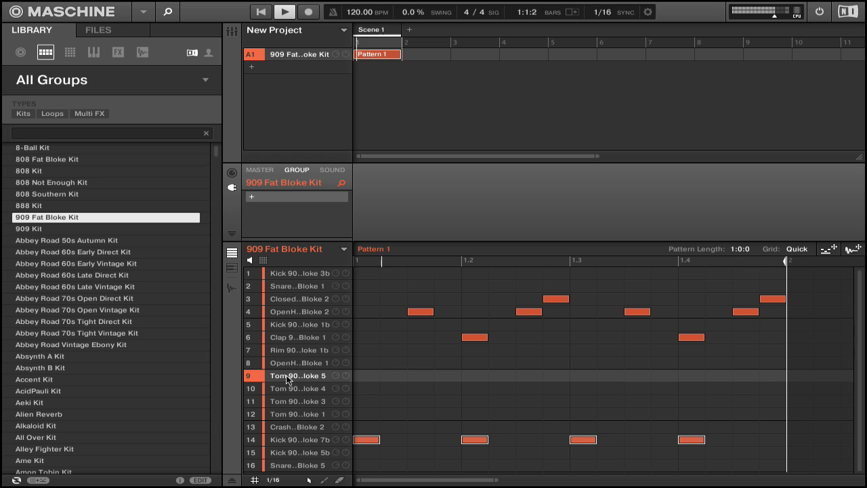
click(660, 377)
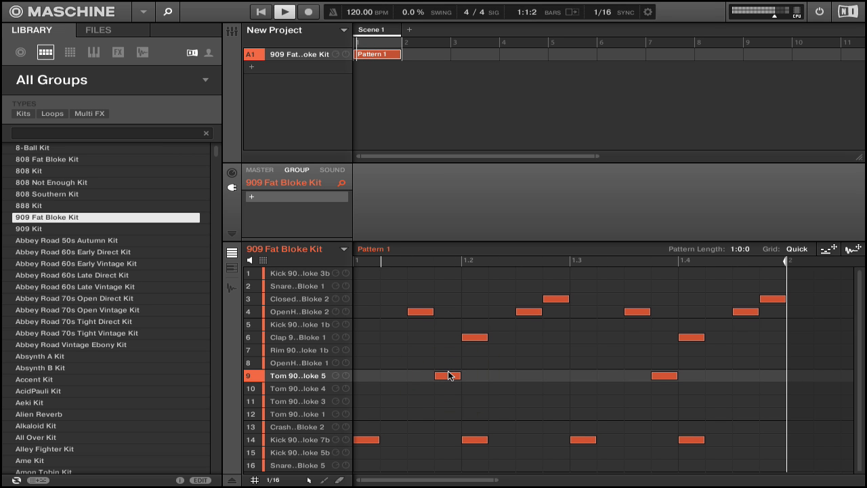
drag(448, 376, 451, 388)
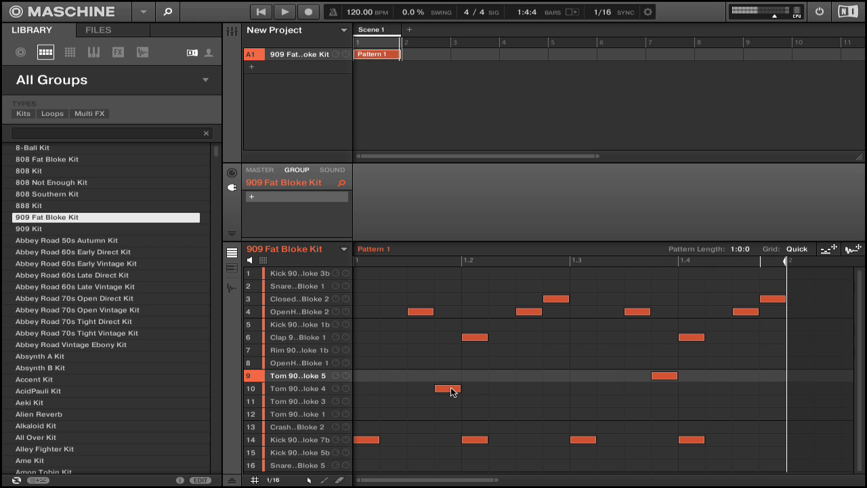
Add a Snare..Bloke 1 note on the second sixteenth of beat 2 and audition the pattern
click(312, 290)
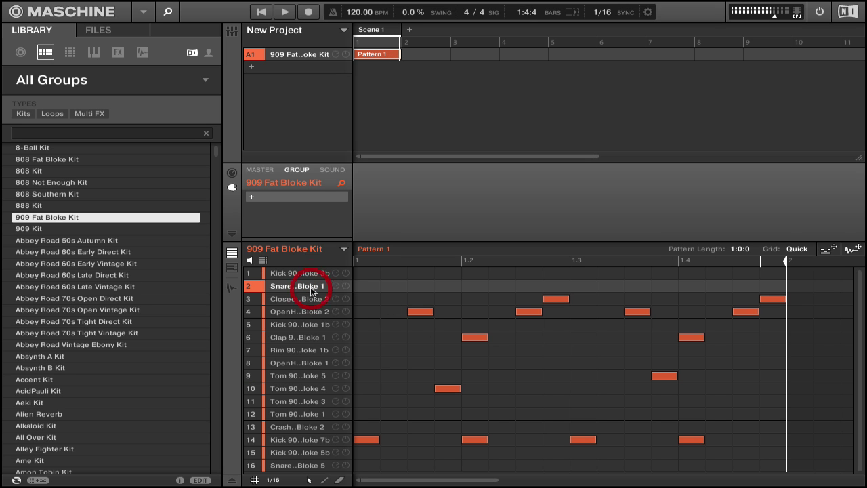
click(500, 290)
key(space)
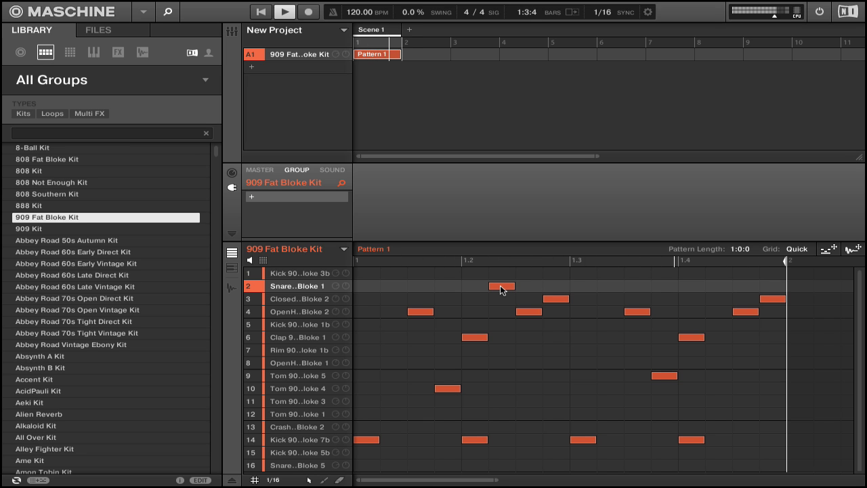
key(space)
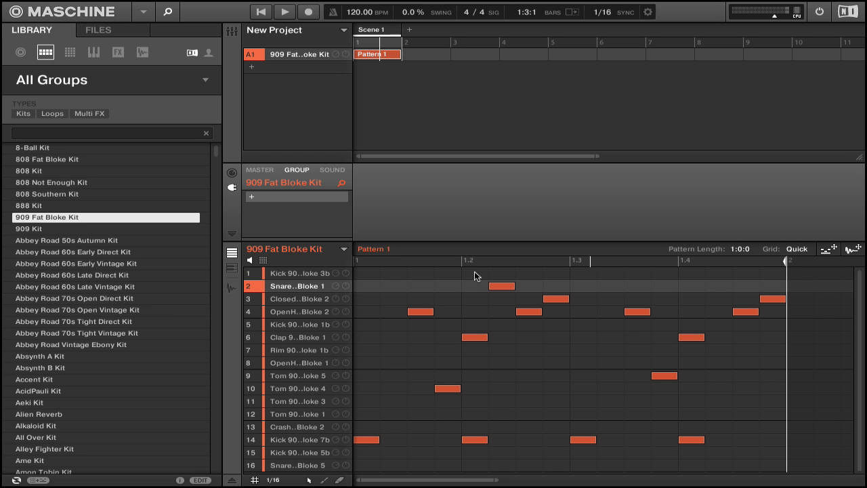
Set the group's groove swing amount to 31.0 % and audition the pattern
click(232, 173)
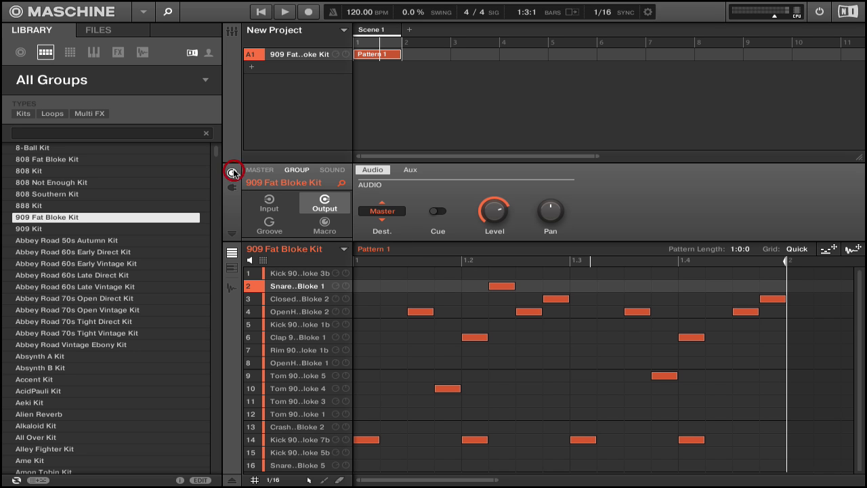
click(269, 223)
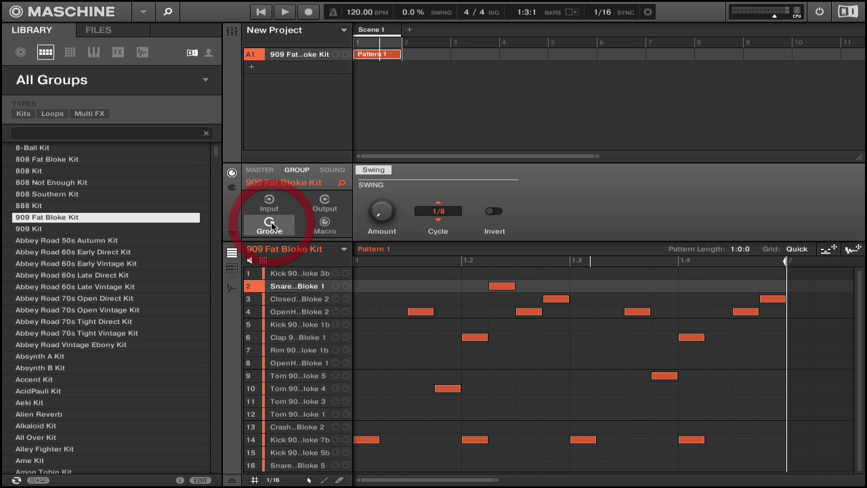
mouse_move(380, 213)
mouse_down()
mouse_move(380, 197)
mouse_move(379, 212)
mouse_up()
key(space)
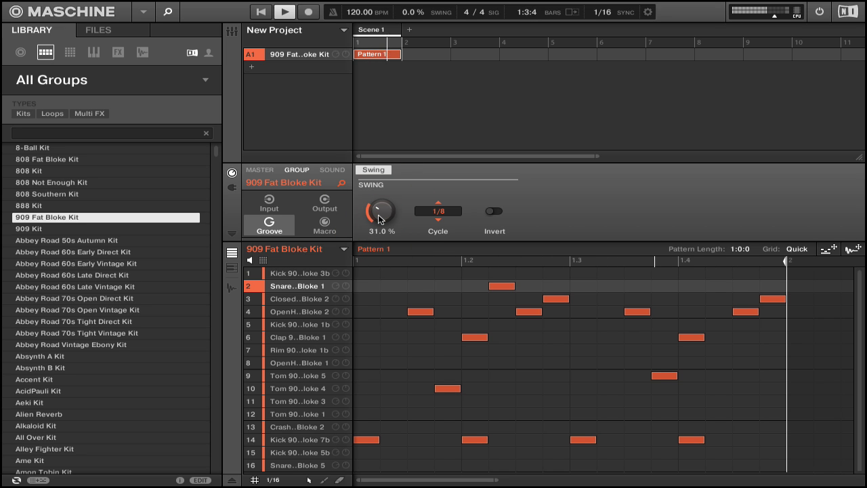
key(space)
Lower the snare channel's level in the mixer, check it during playback, and return to the arrangement view
key(ctrl+m)
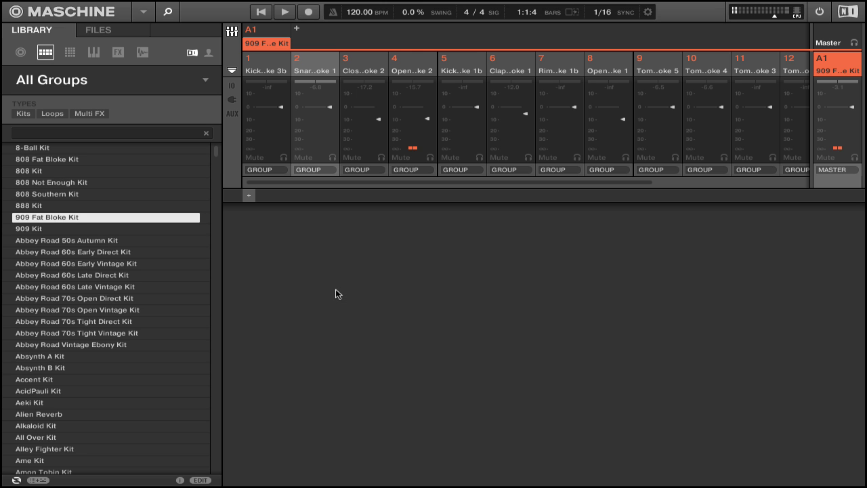
drag(330, 106, 331, 117)
key(space)
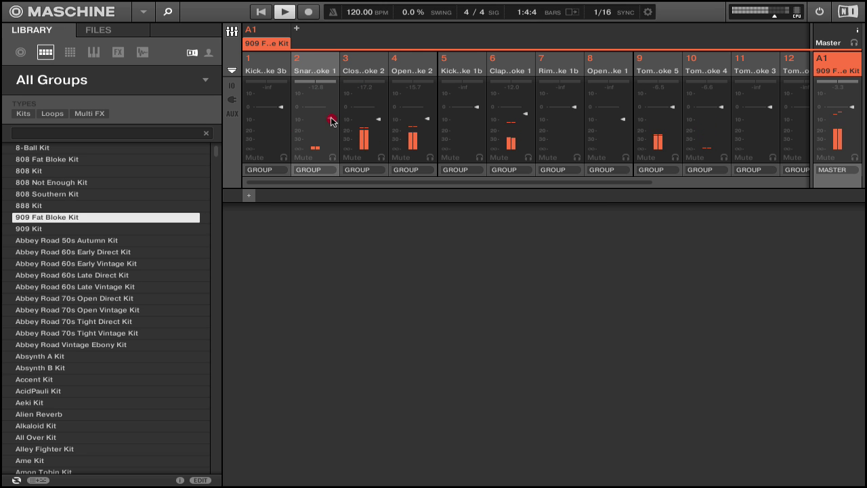
key(ctrl+m)
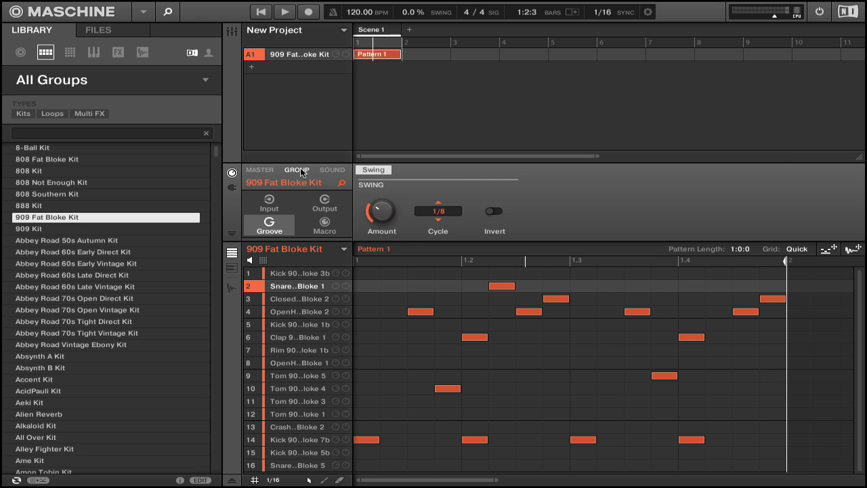
Insert a Filter effect on the 909 Fat Bloke Kit group and set its mode to BP
click(231, 189)
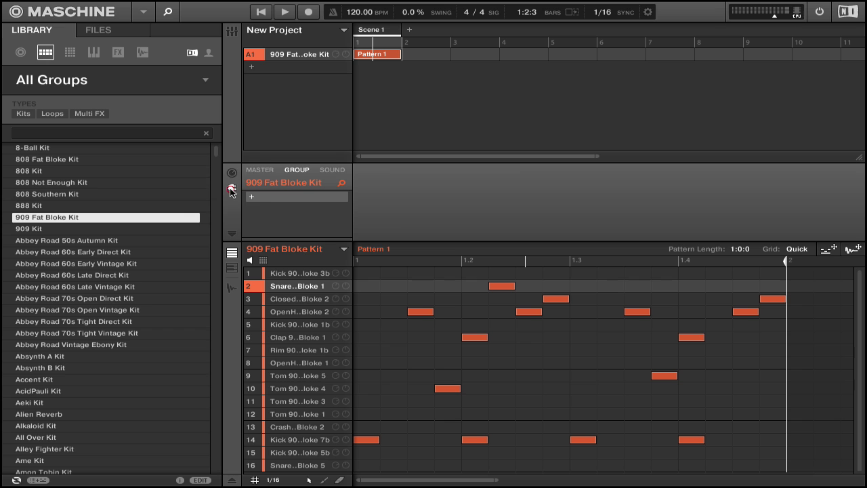
click(250, 198)
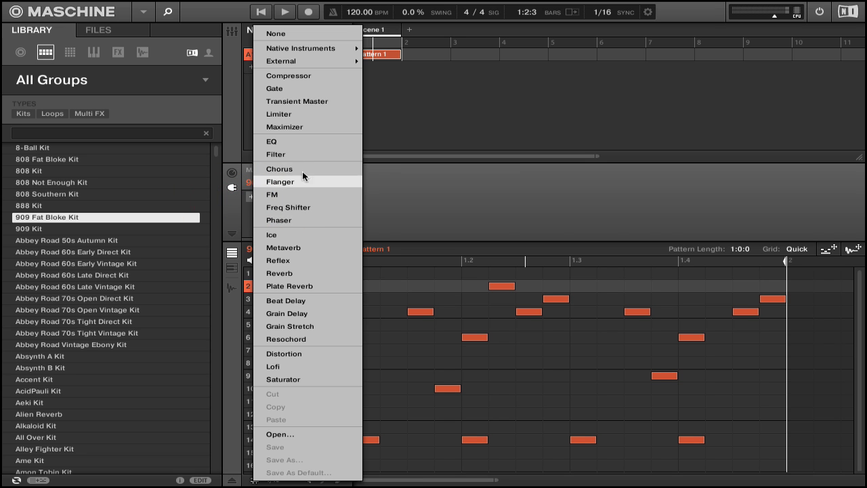
click(311, 155)
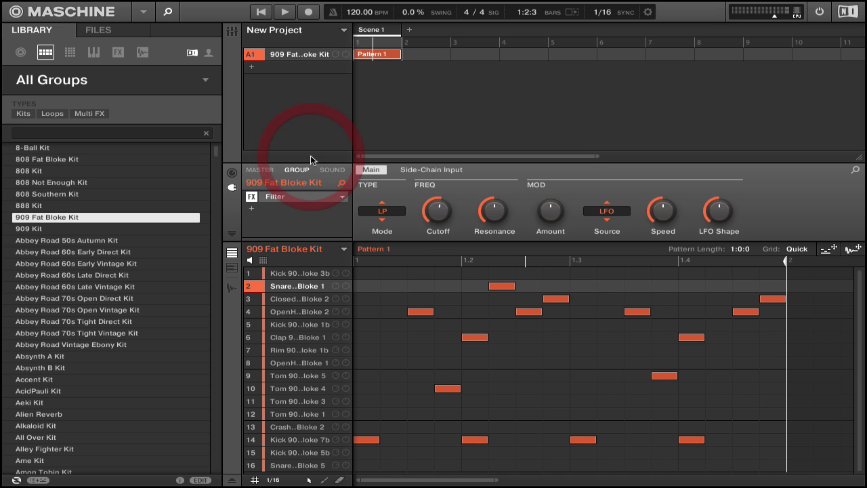
click(383, 221)
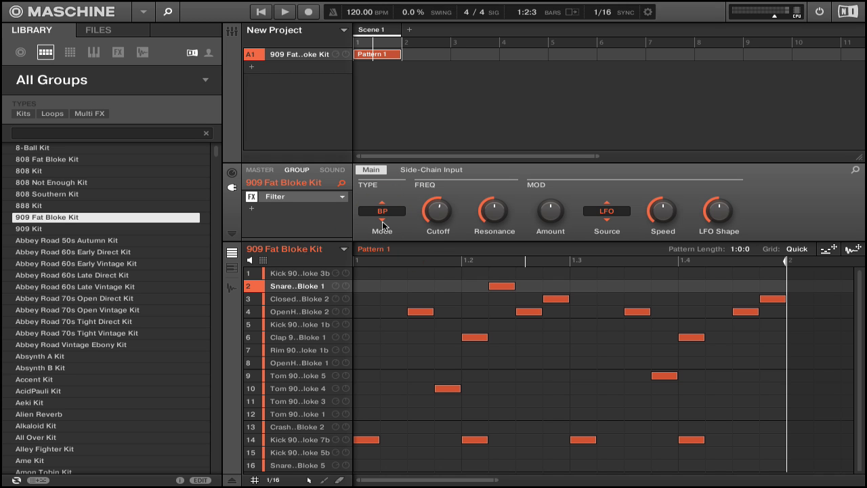
Sweep the band-pass Filter's cutoff through 1.3 kHz and higher while auditioning the pattern
key(space)
click(442, 213)
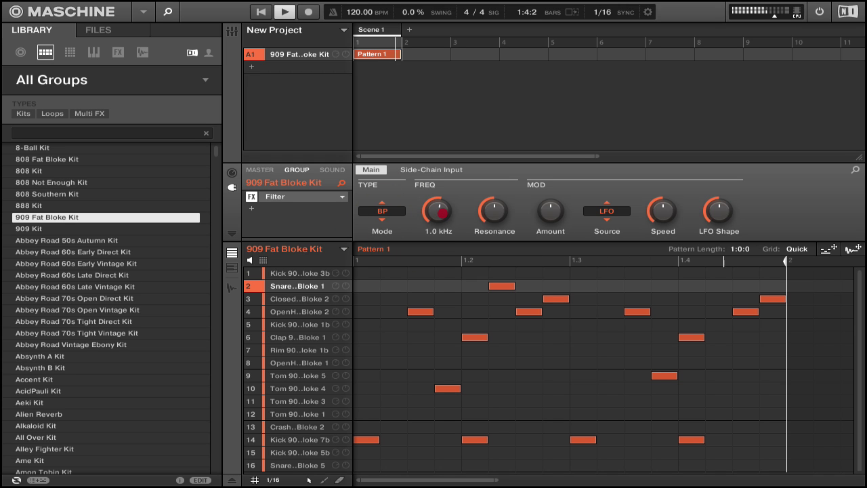
drag(442, 213, 444, 208)
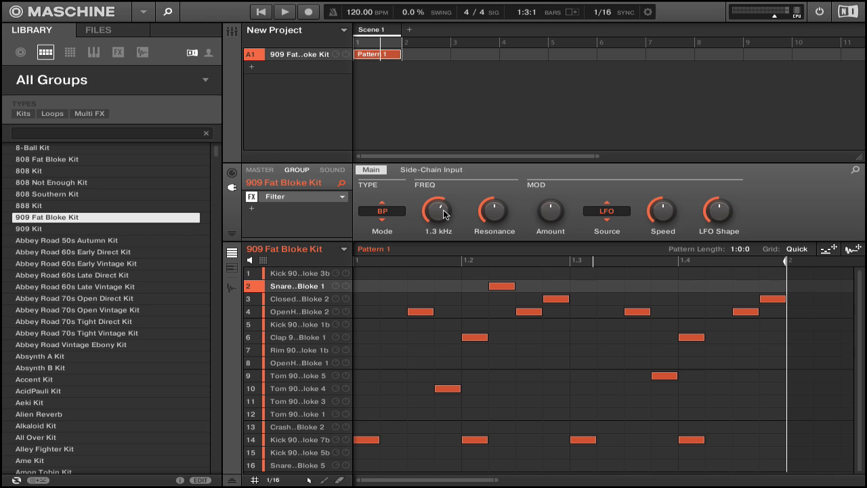
key(space)
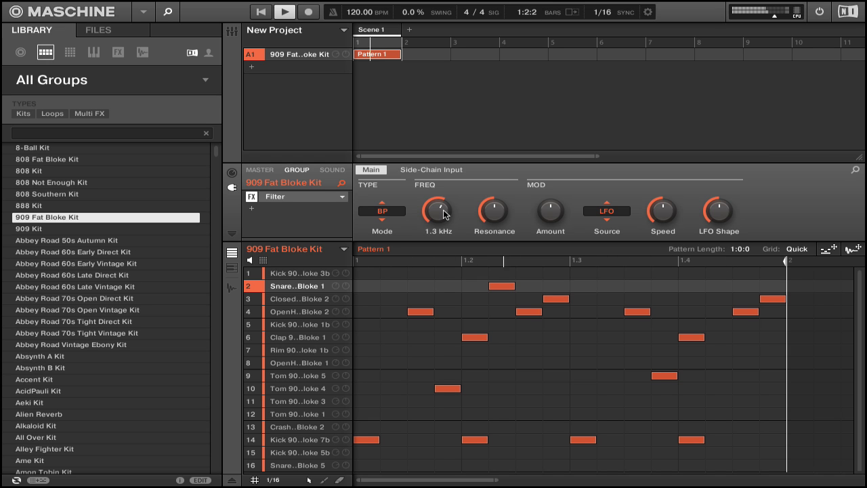
mouse_move(444, 213)
mouse_down()
mouse_move(444, 205)
mouse_move(445, 214)
mouse_up()
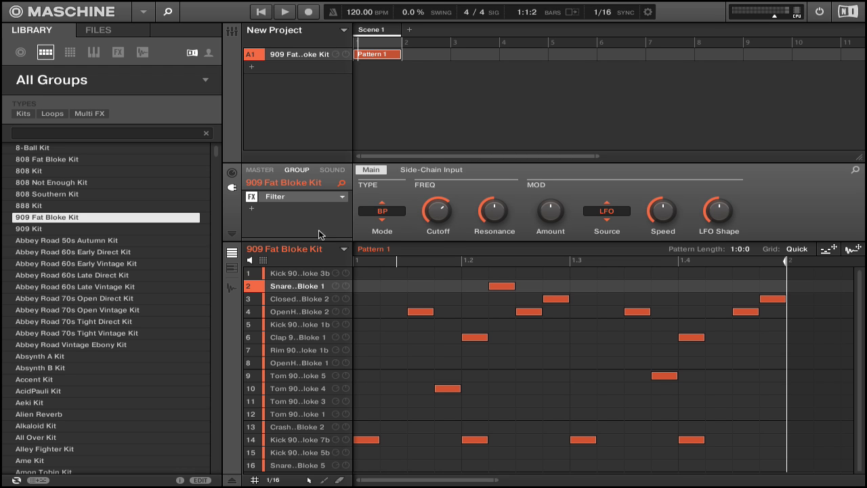
Add a Saturator to the group in Classic mode with Input 63.0 % and Contour 99.0 %, adjusting its Drive during playback
right_click(251, 205)
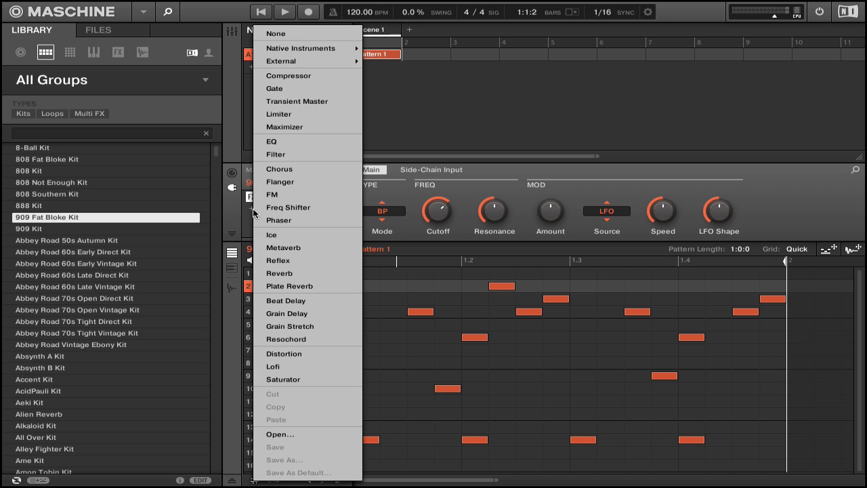
click(318, 377)
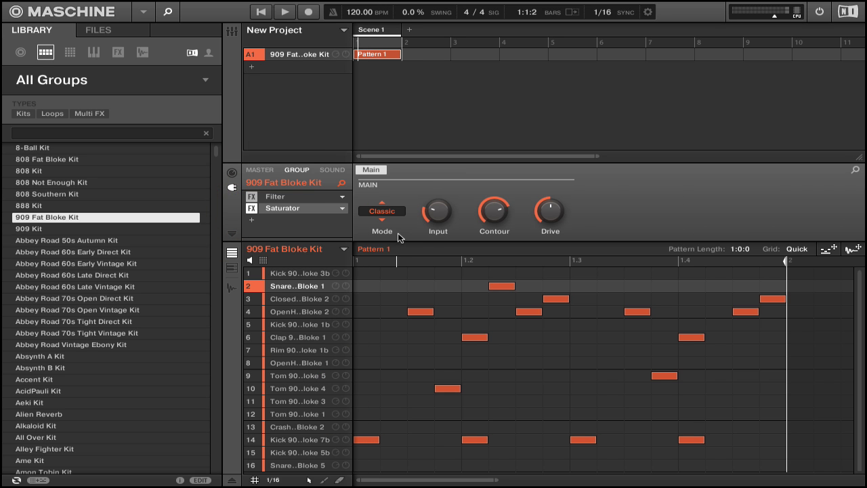
key(space)
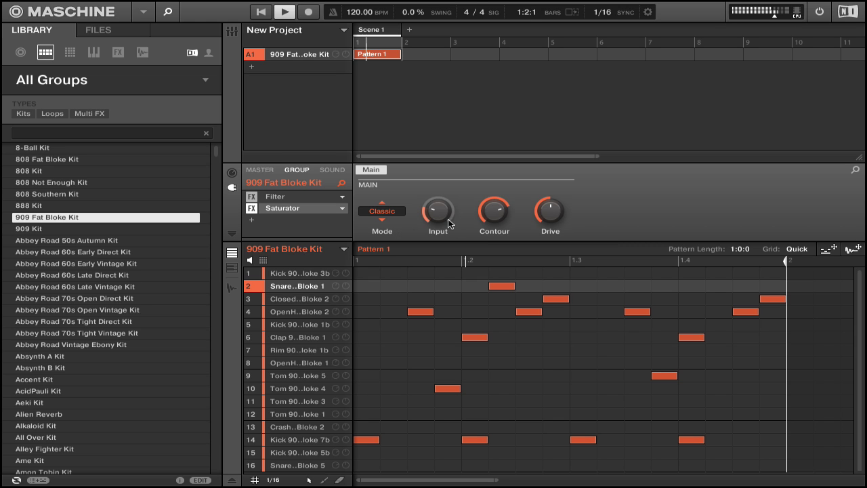
drag(448, 224, 442, 215)
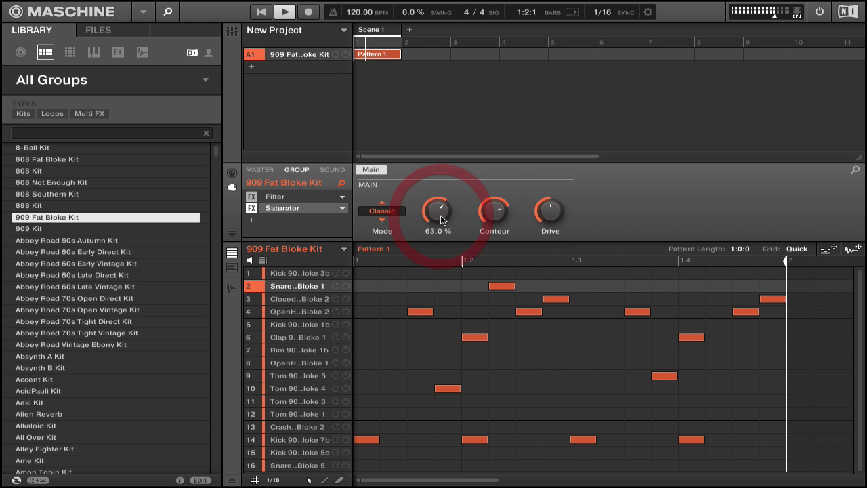
drag(494, 222, 492, 215)
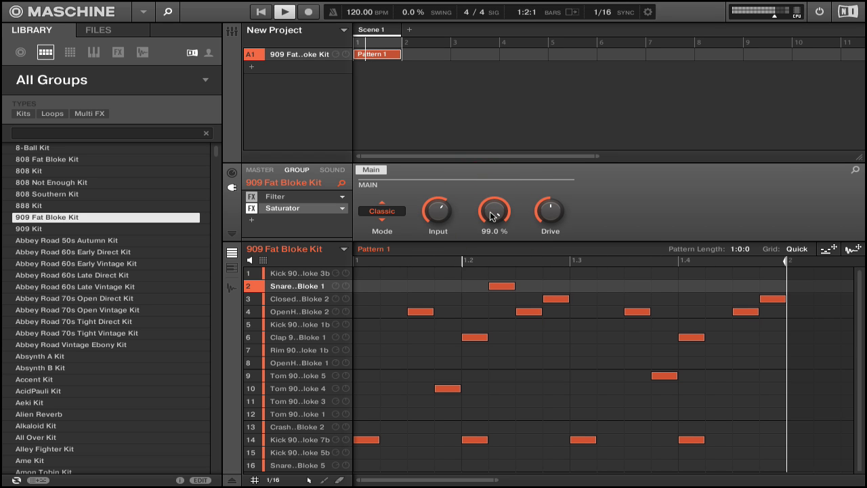
key(space)
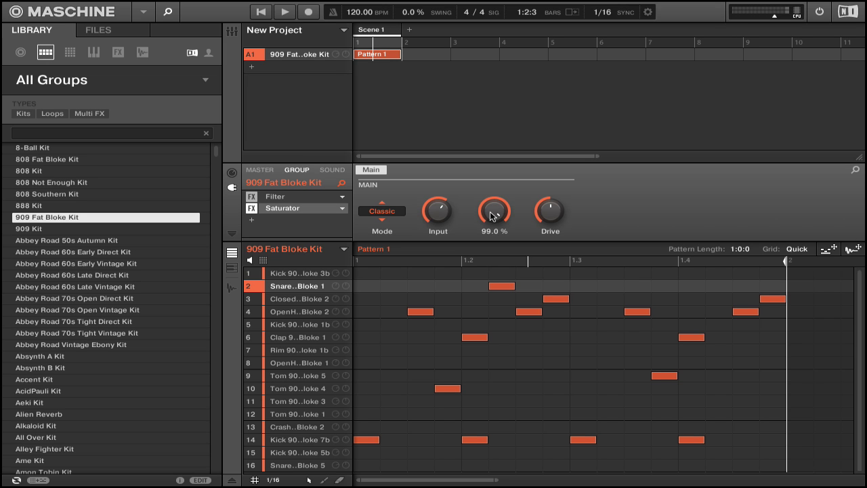
key(space)
drag(551, 216, 551, 203)
Try the Saturator's Tape and Tube modes during playback, with Tube Drive raised and Bass at minimum, and return to Classic
click(382, 220)
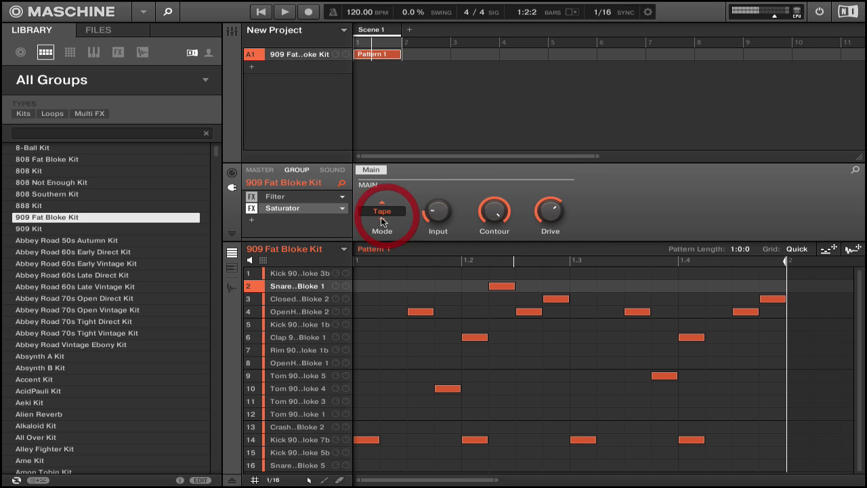
key(space)
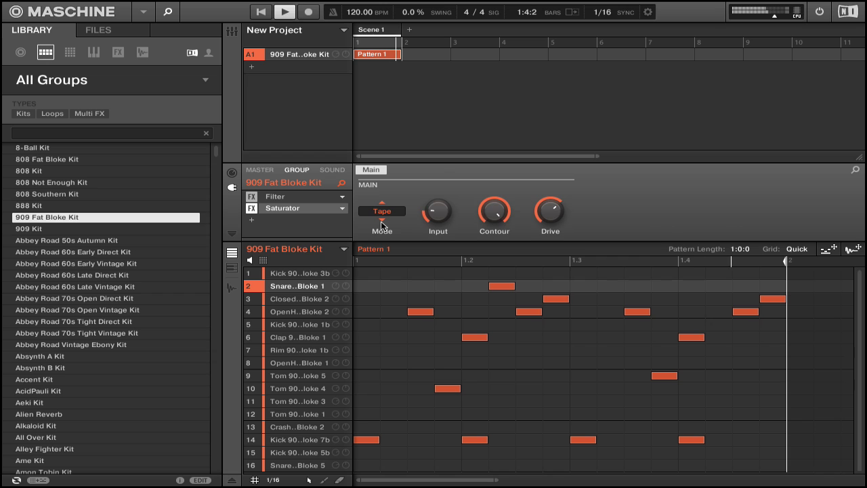
click(383, 223)
key(space)
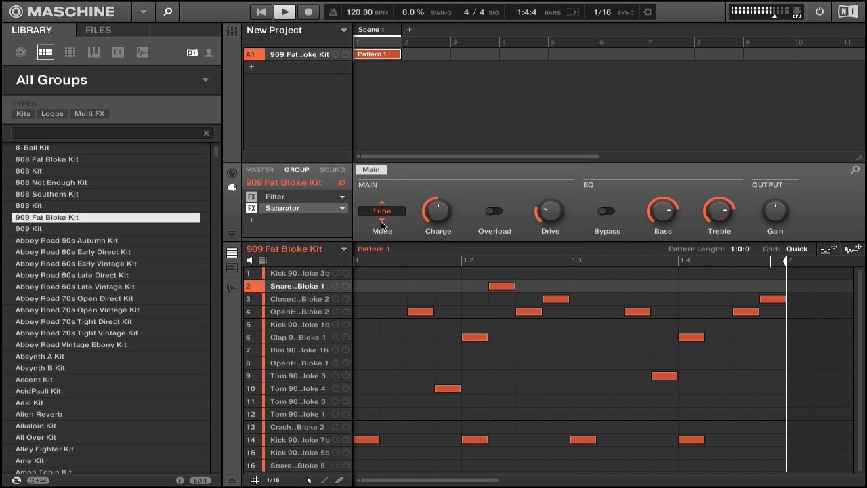
drag(552, 219, 552, 215)
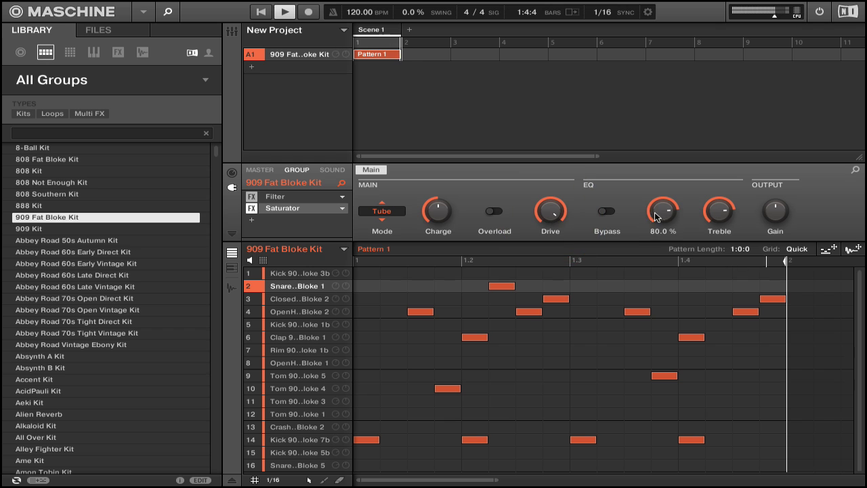
drag(662, 214, 663, 215)
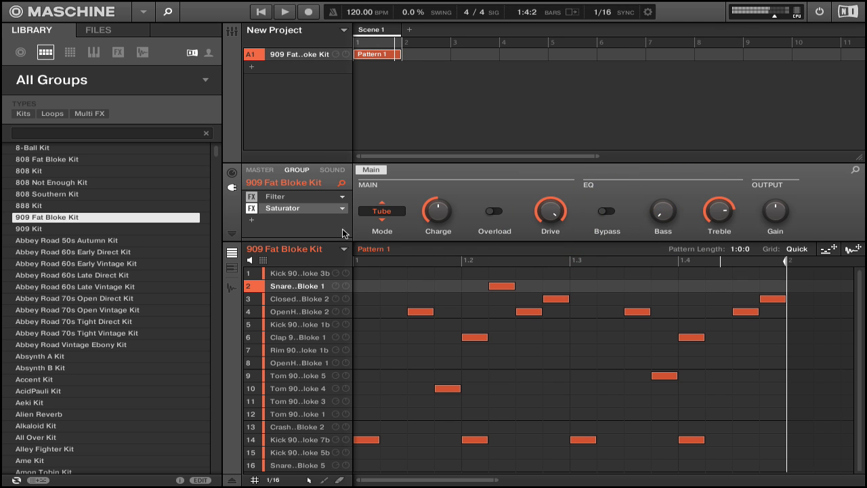
click(382, 226)
click(383, 224)
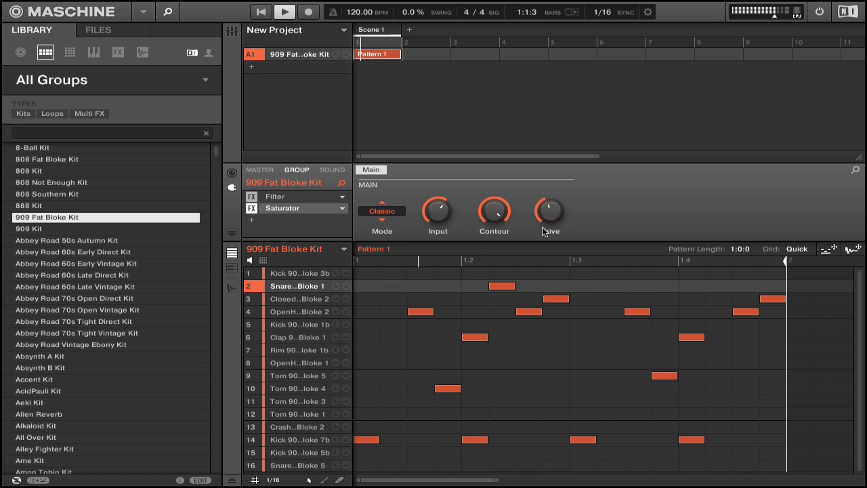
Set the group Filter's cutoff to 1.2 kHz while the pattern plays
click(308, 195)
mouse_move(437, 218)
mouse_down()
mouse_move(436, 226)
mouse_move(437, 219)
mouse_up()
key(space)
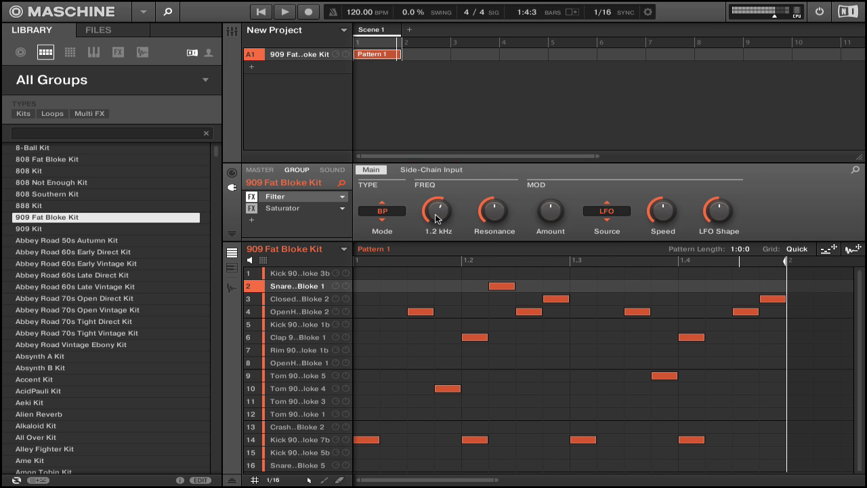
Raise the Saturator's Input and fine-tune its Contour while auditioning the pattern
click(304, 211)
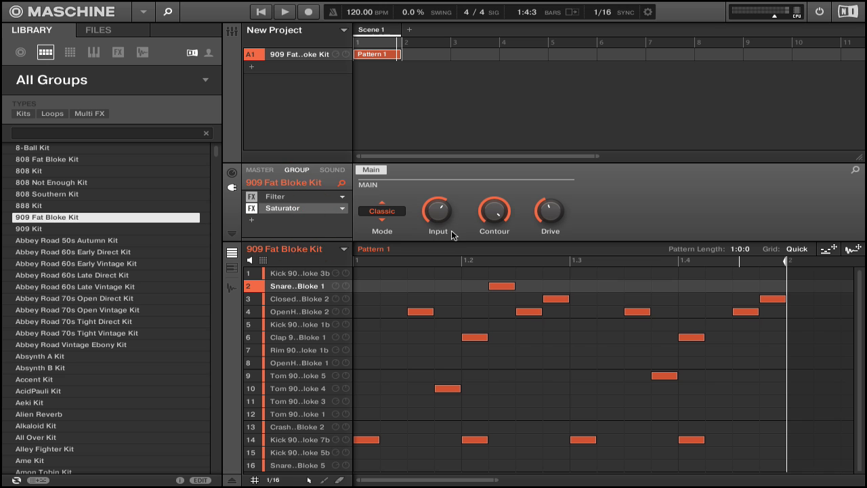
drag(439, 219, 439, 206)
key(space)
mouse_move(492, 217)
mouse_down()
mouse_move(492, 233)
mouse_move(492, 207)
mouse_move(493, 216)
mouse_up()
Add a Reverb after the Saturator on the group and raise its Stereo amount to the maximum
click(251, 209)
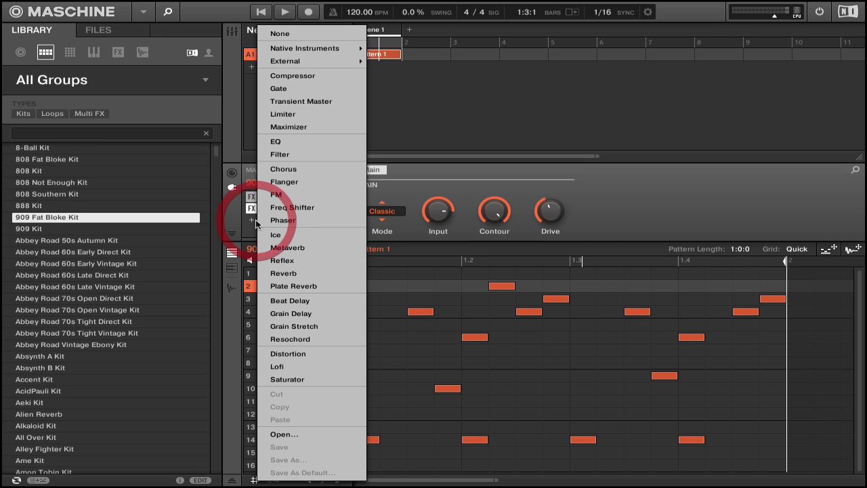
click(327, 274)
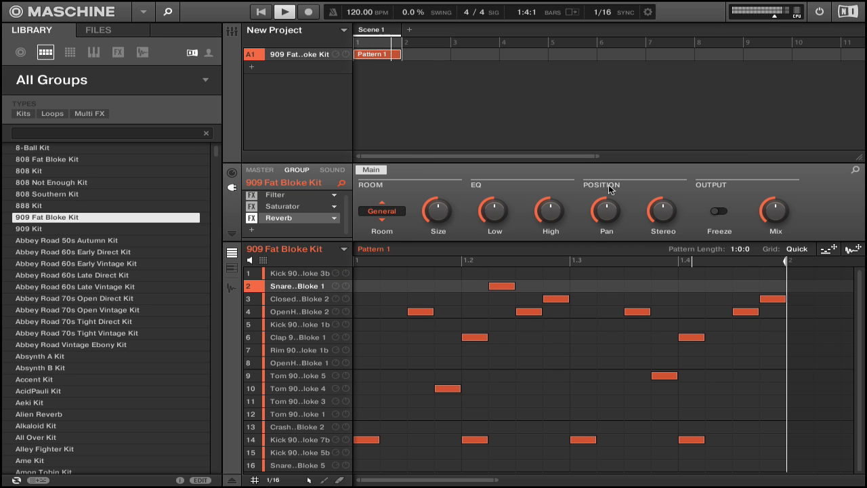
mouse_move(662, 209)
mouse_down()
mouse_move(663, 185)
mouse_move(663, 212)
mouse_move(660, 202)
mouse_up()
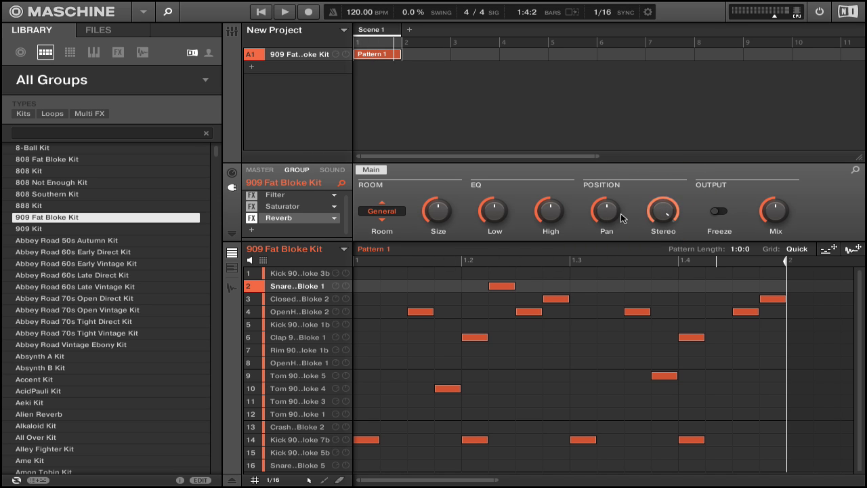
Turn the Reverb's Low down to minimum and set High to 63.0 % and Size to 81.0 %
drag(498, 205, 499, 234)
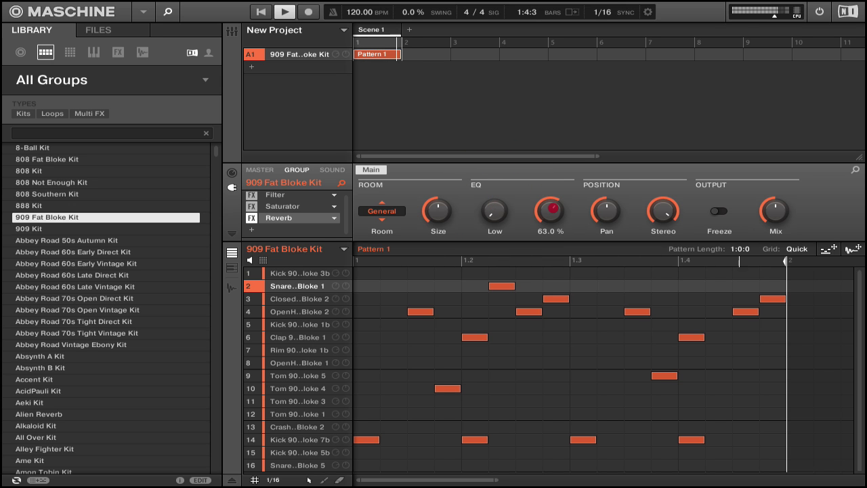
click(551, 211)
drag(438, 213, 439, 210)
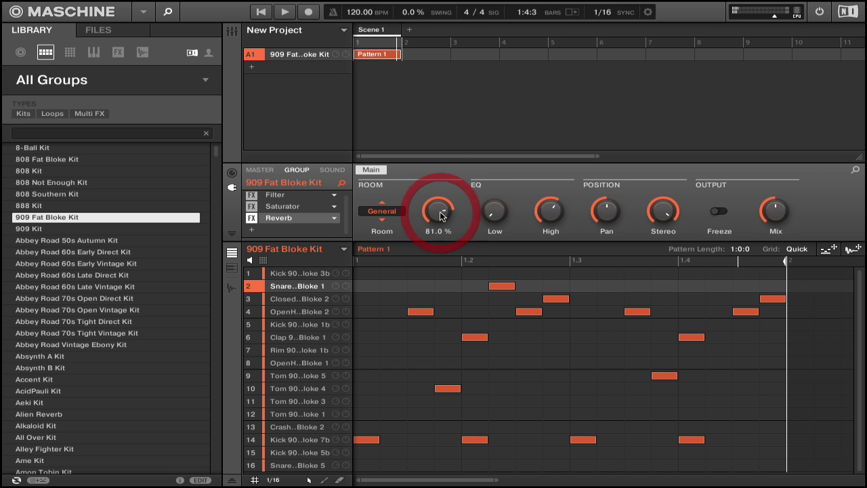
Audition the Reverb's room types, including Guitar and Shatter, choose Bright, and raise High further
click(382, 222)
click(382, 221)
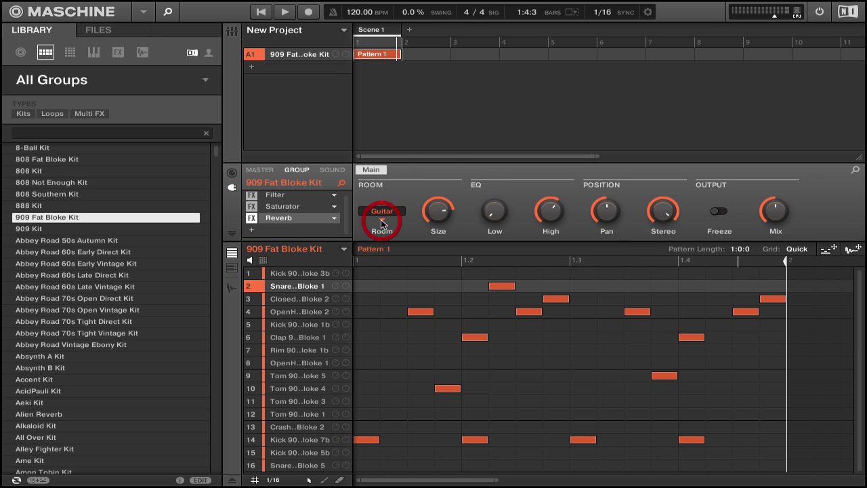
key(space)
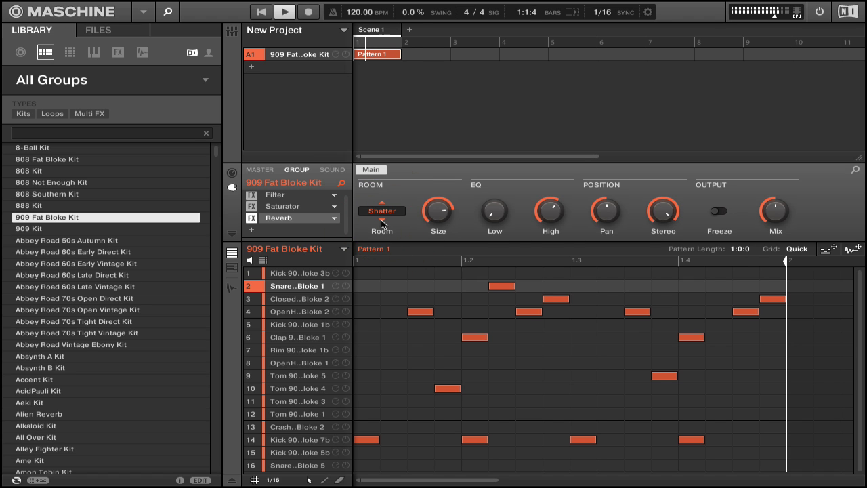
click(382, 207)
click(381, 206)
mouse_move(649, 214)
drag(550, 211, 553, 214)
key(space)
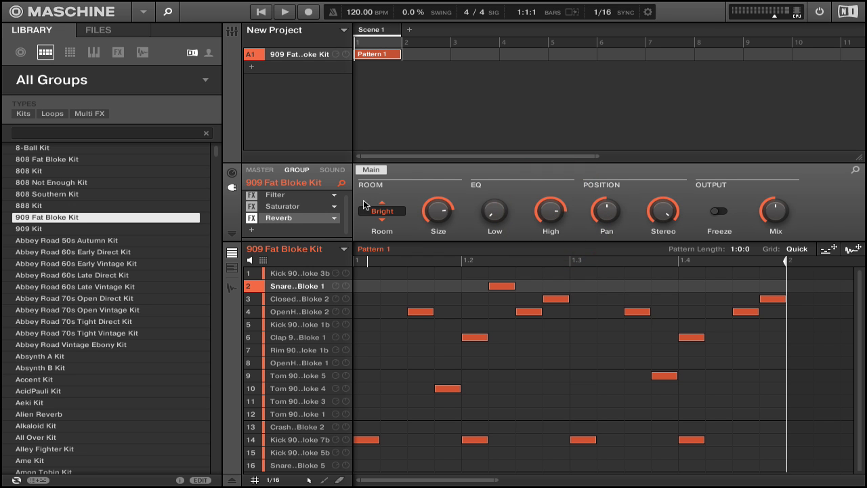
Review the Filter, Saturator and Reverb settings in the group's effect chain and audition the pattern
click(289, 196)
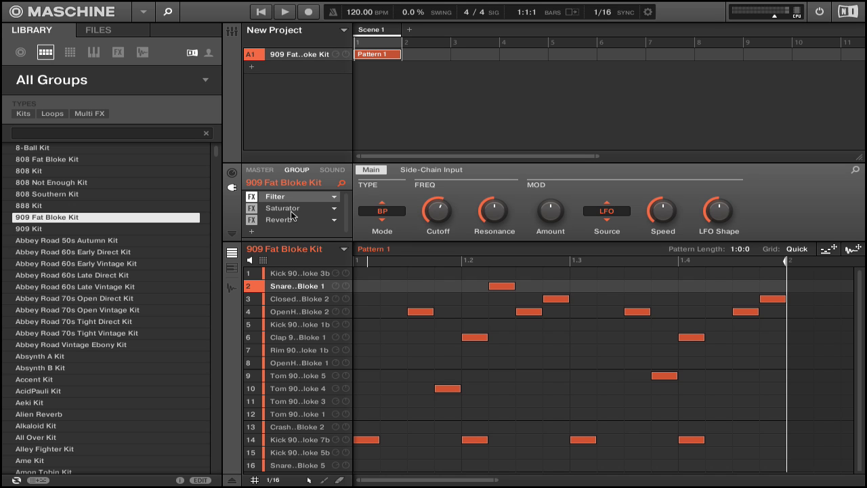
click(291, 208)
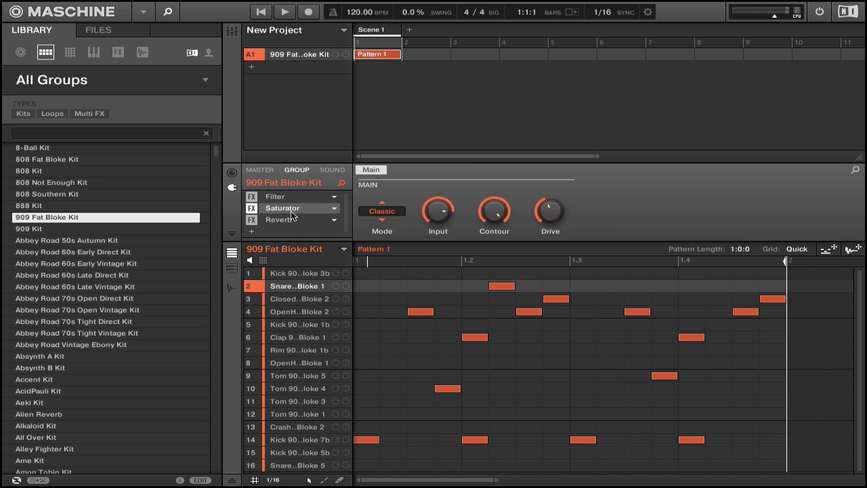
click(281, 221)
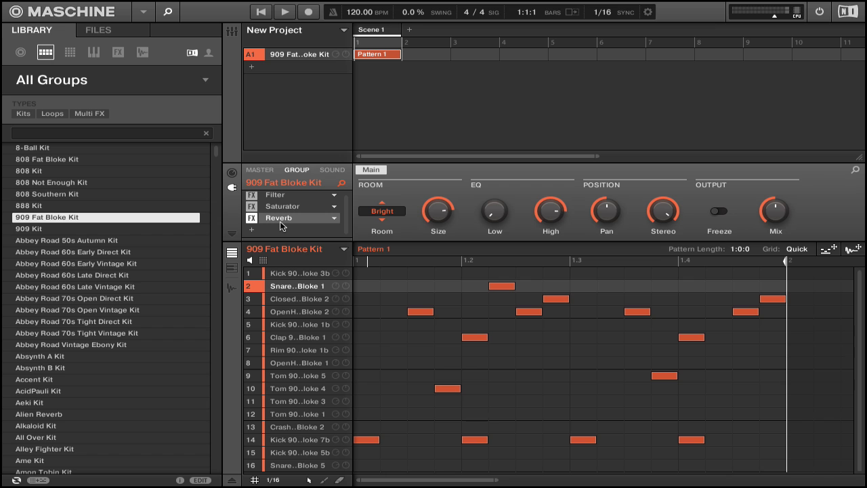
key(space)
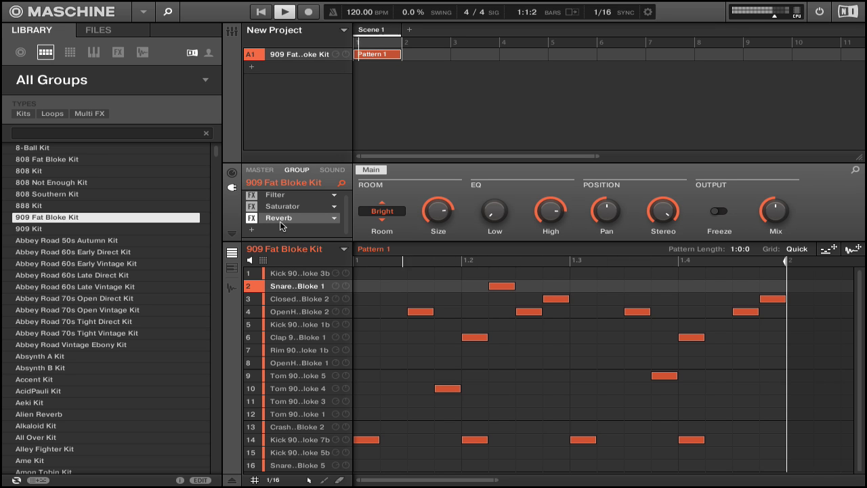
key(space)
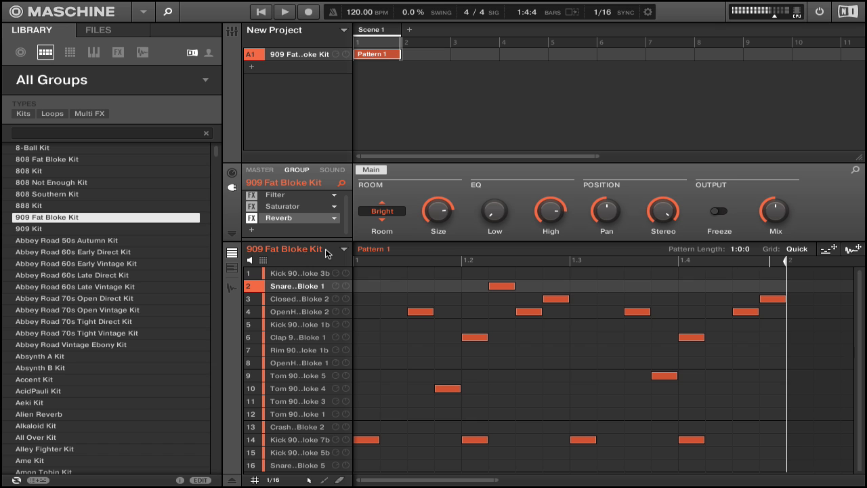
Adjust the 909 Fat Bloke Kit group's level in the mixer's group overview and audition it back in the arrangement view
key(ctrl+m)
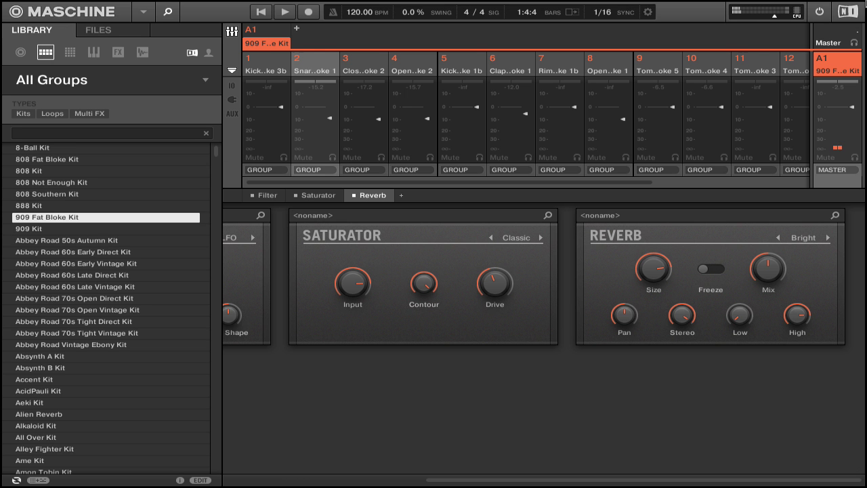
click(844, 40)
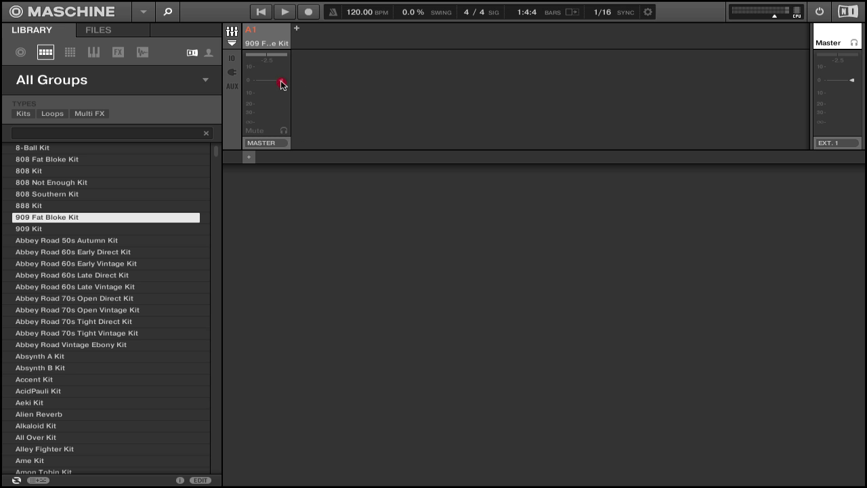
key(ctrl+m)
key(space)
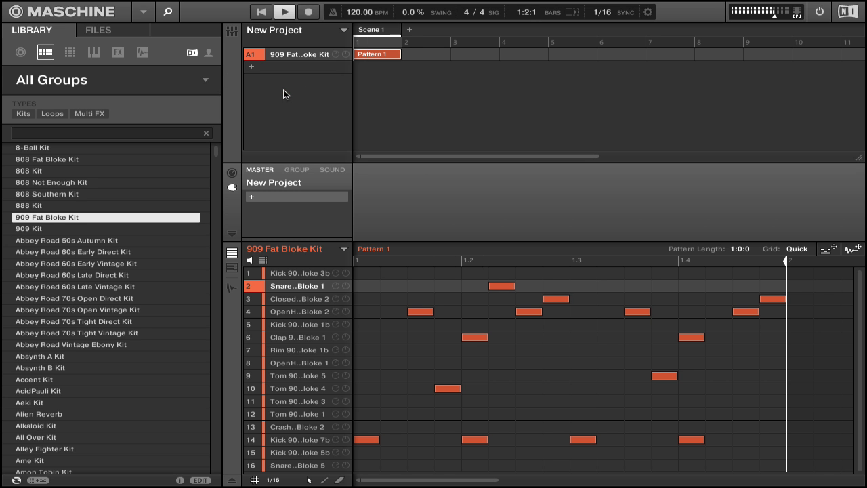
Rename the 909 Fat Bloke Kit group and its Pattern 1 as "raw loop" and resume playback
double_click(303, 55)
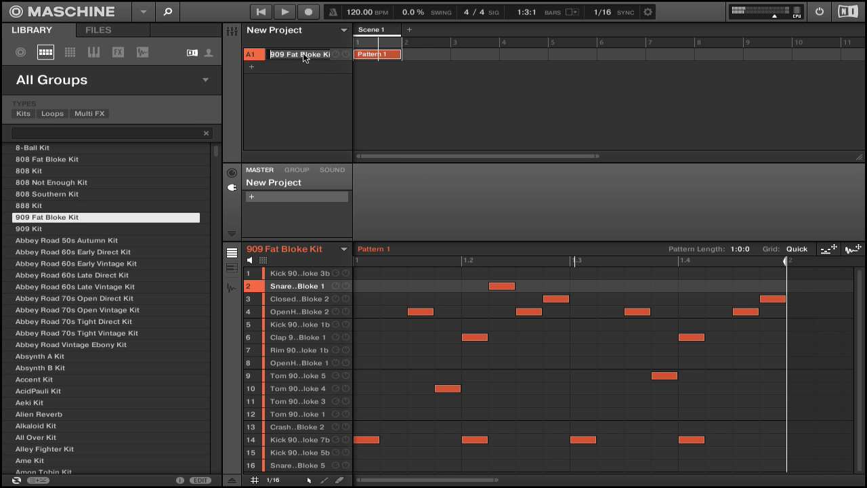
text(raw loop)
key(Return)
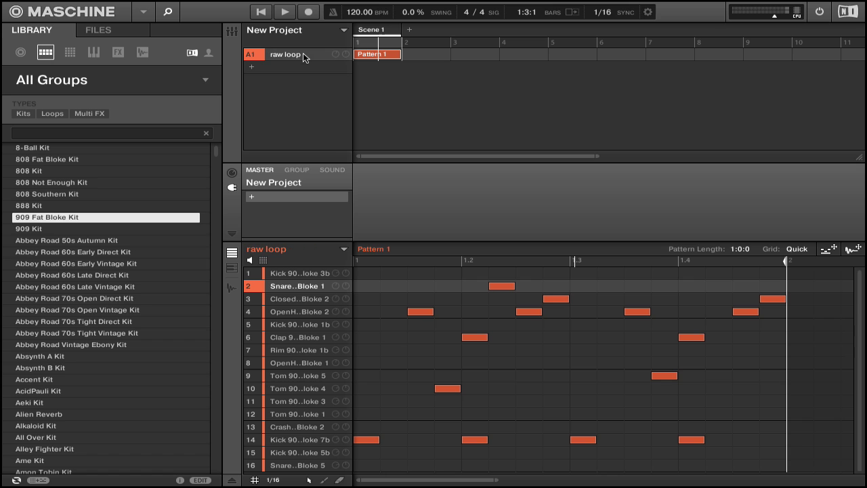
click(366, 55)
double_click(367, 55)
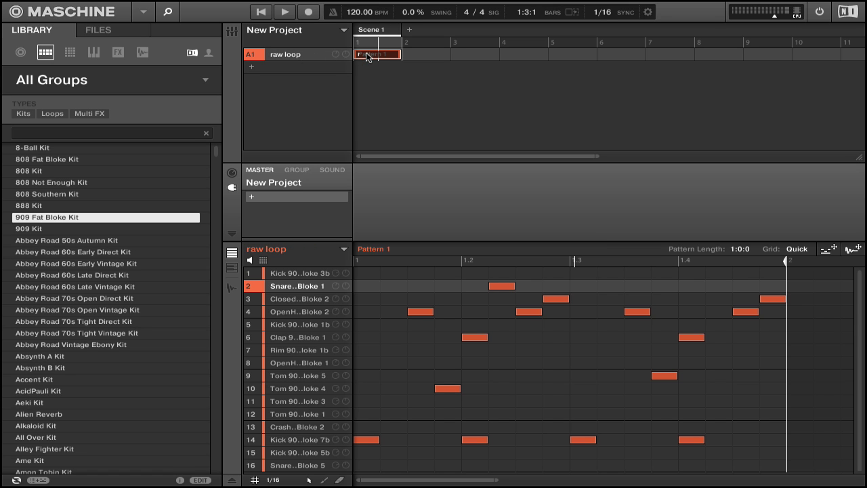
text(raw loop)
key(Return)
key(space)
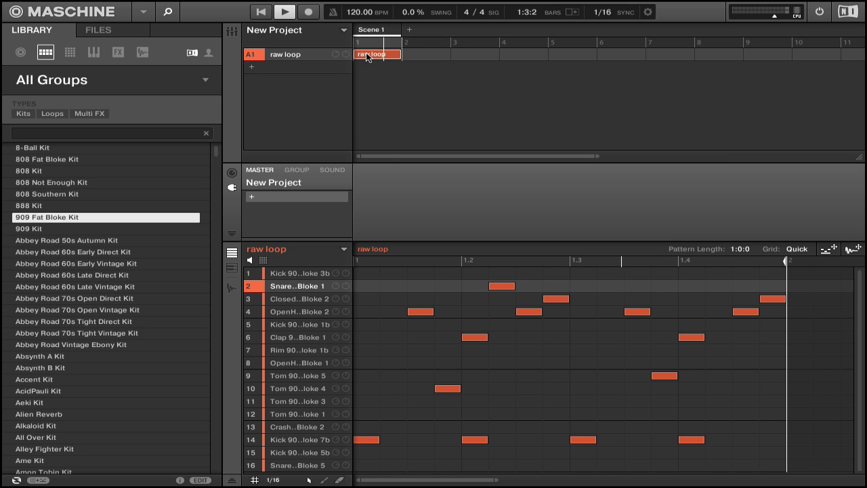
Add a Compressor to the end of the raw loop group's effect chain and set its side-chain source to A1:S1
click(298, 169)
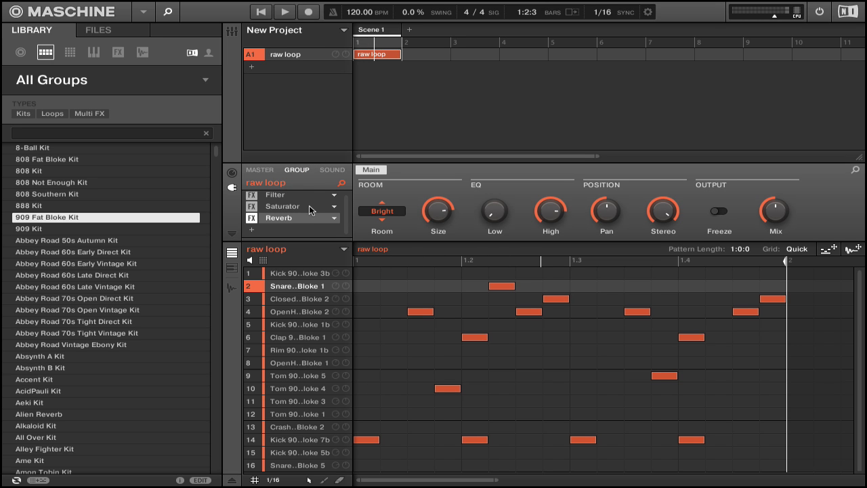
click(252, 231)
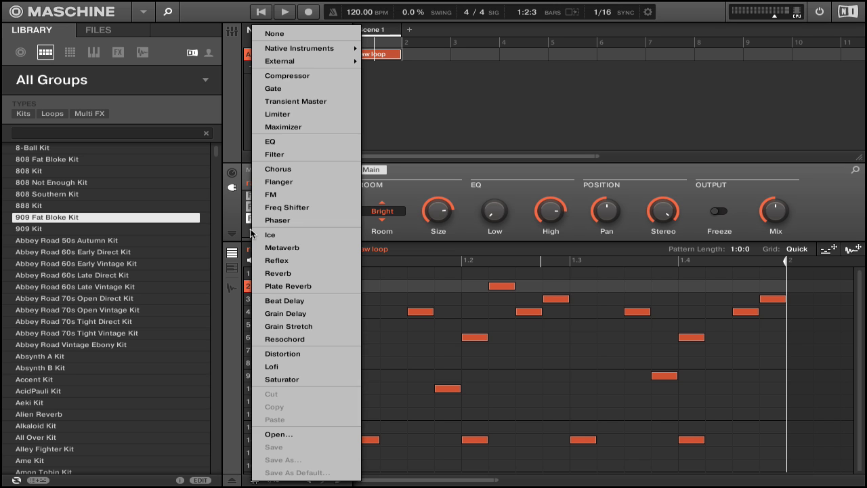
click(346, 76)
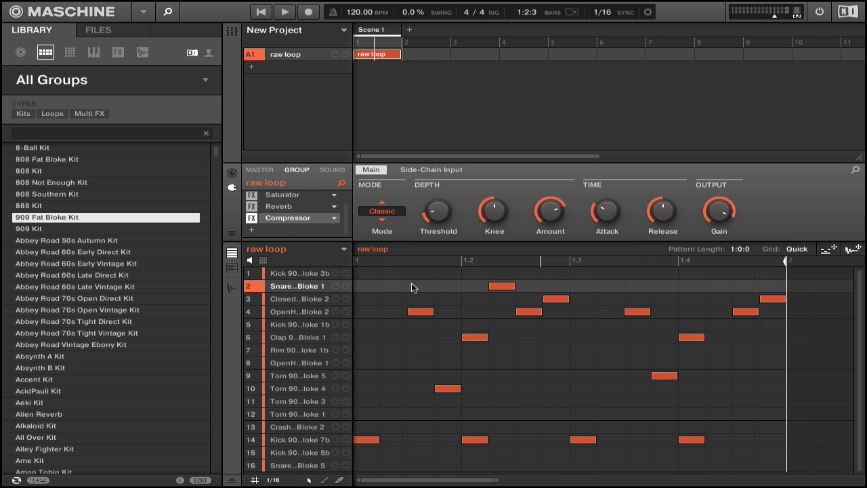
click(430, 170)
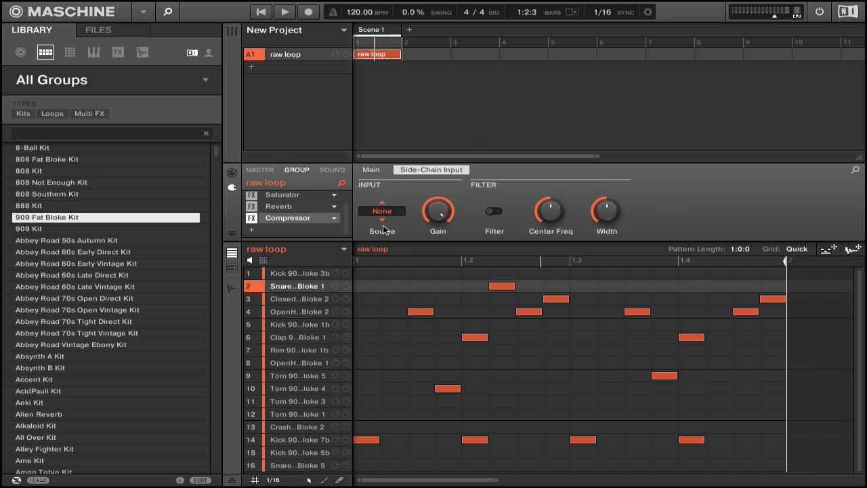
click(383, 224)
click(383, 224)
Set the Compressor's Threshold to -37.6 dB, Knee to maximum, Attack to minimum and Release to 50.6 ms while auditioning the loop
click(371, 170)
key(space)
drag(426, 212, 425, 199)
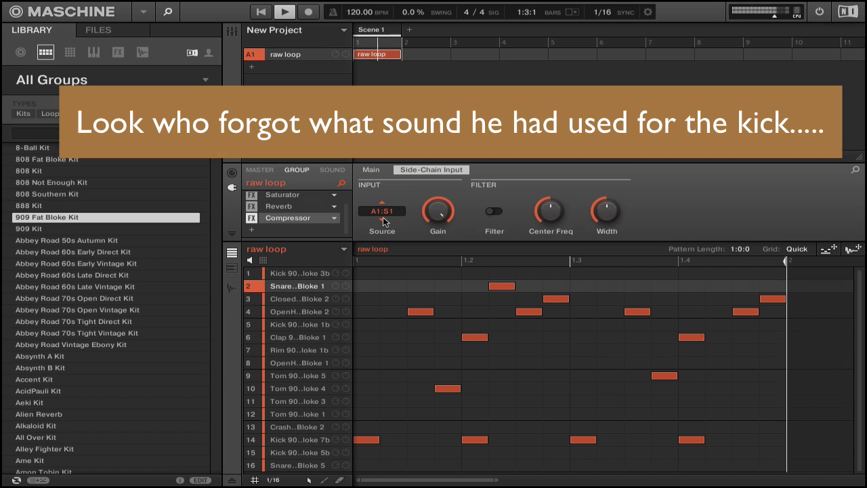
key(space)
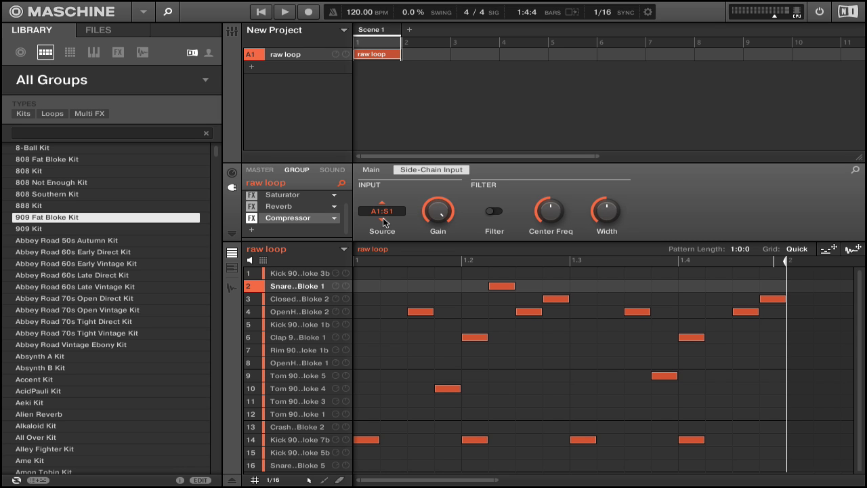
Identify the kick sound used in the pattern and change the Compressor's side-chain source to A1:S14
click(314, 274)
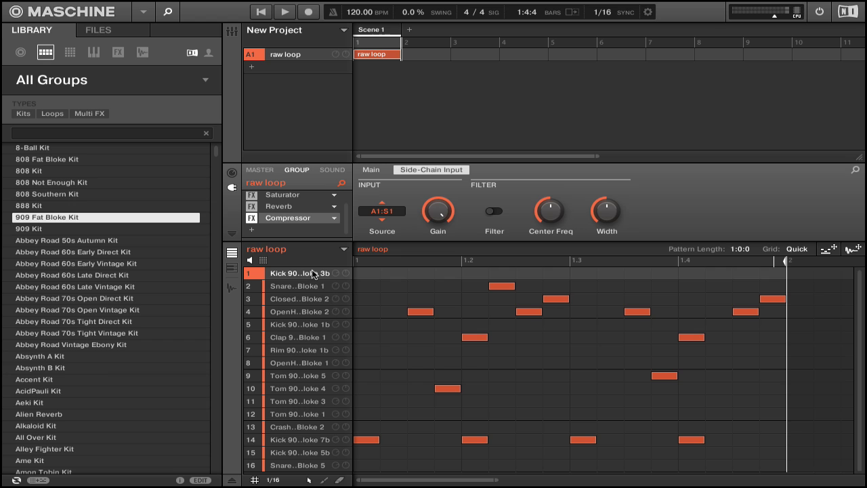
click(315, 441)
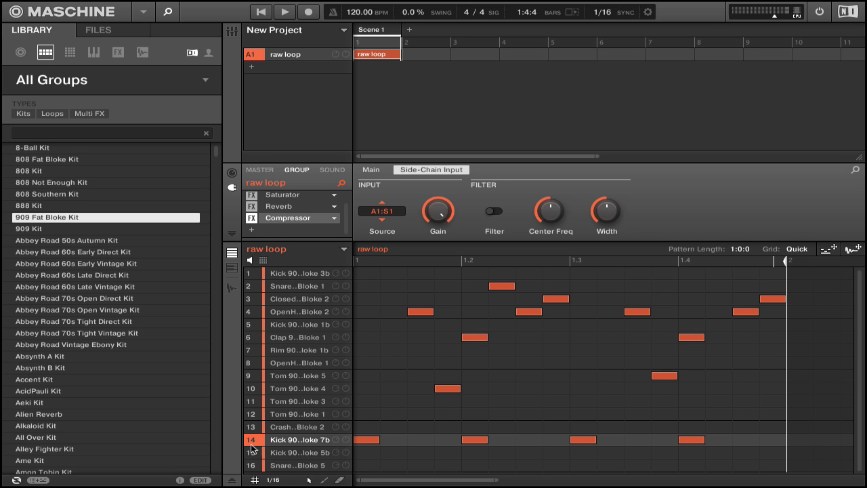
click(382, 219)
click(382, 220)
click(382, 219)
click(384, 220)
click(384, 220)
click(383, 221)
click(384, 220)
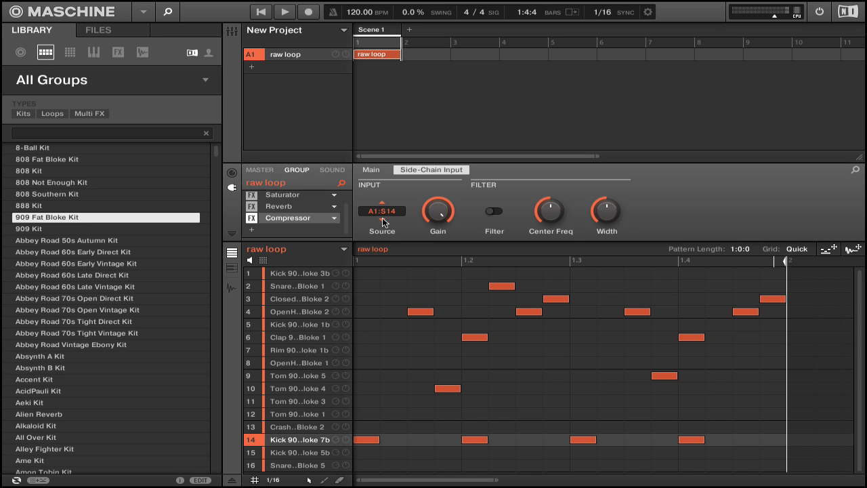
Audition the side-chained loop and lower the Compressor's Threshold to -46.6 dB
click(371, 170)
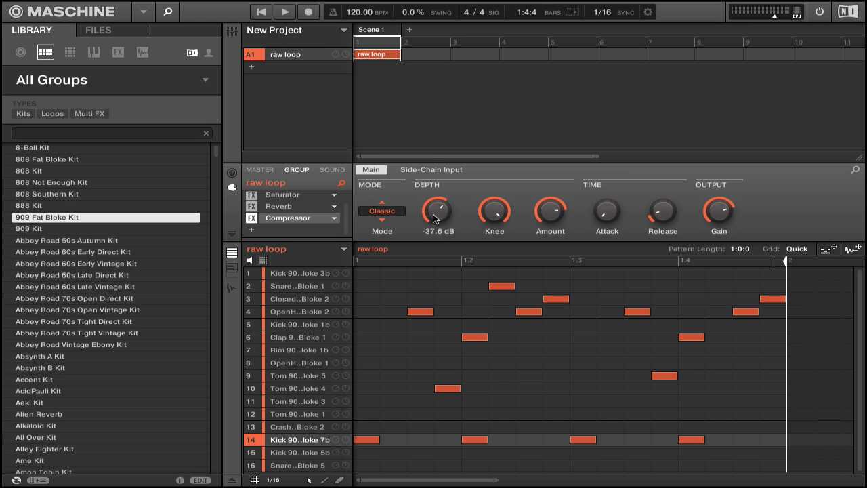
key(space)
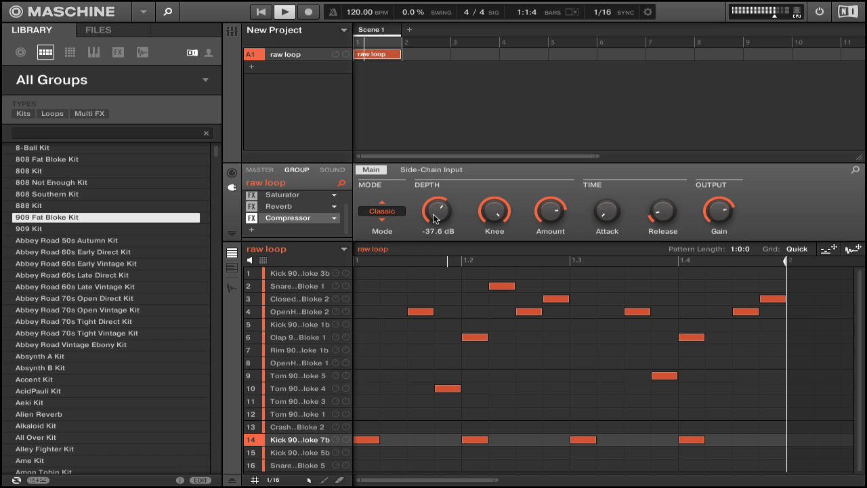
key(space)
mouse_move(666, 218)
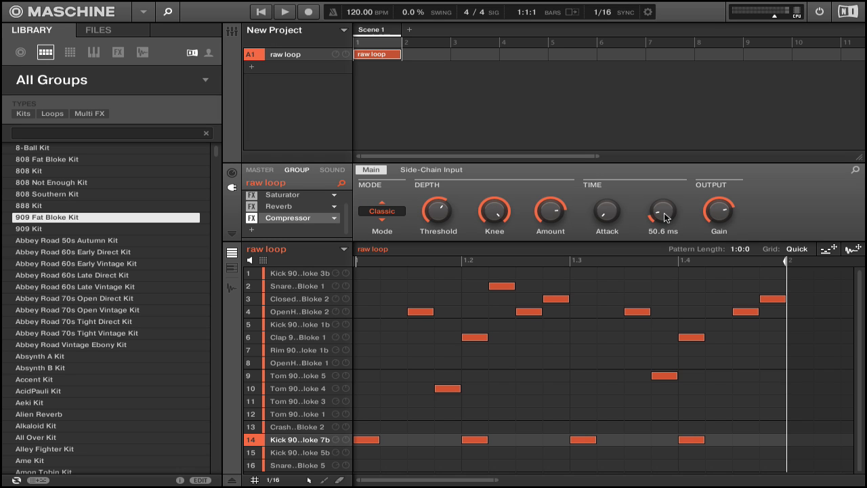
mouse_move(438, 210)
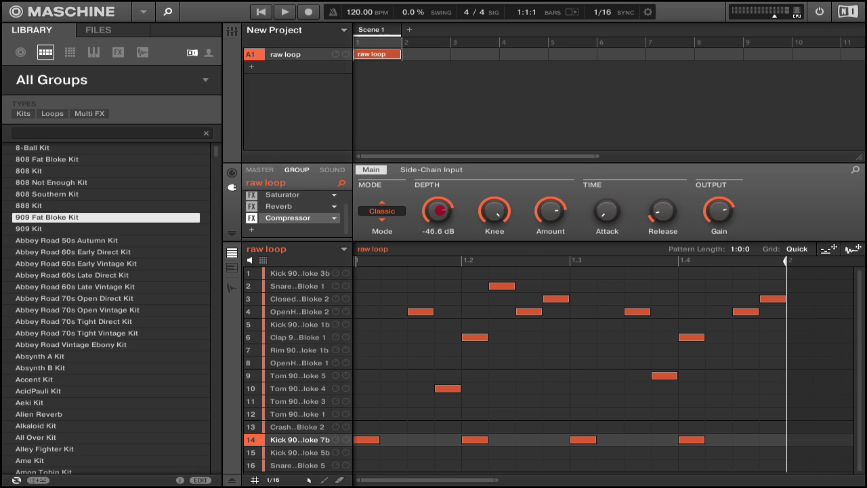
key(space)
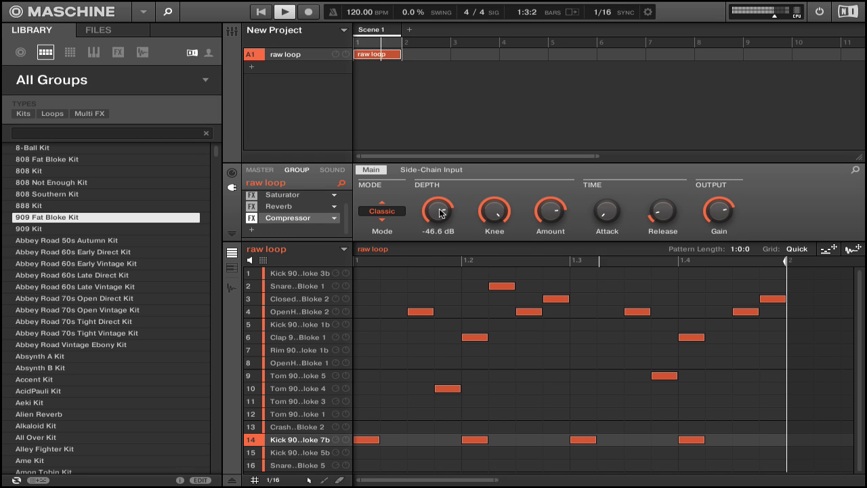
Lower the Compressor's Threshold further, reduce the Amount and adjust the Release by ear while the loop plays
drag(439, 212, 440, 224)
drag(663, 212, 663, 201)
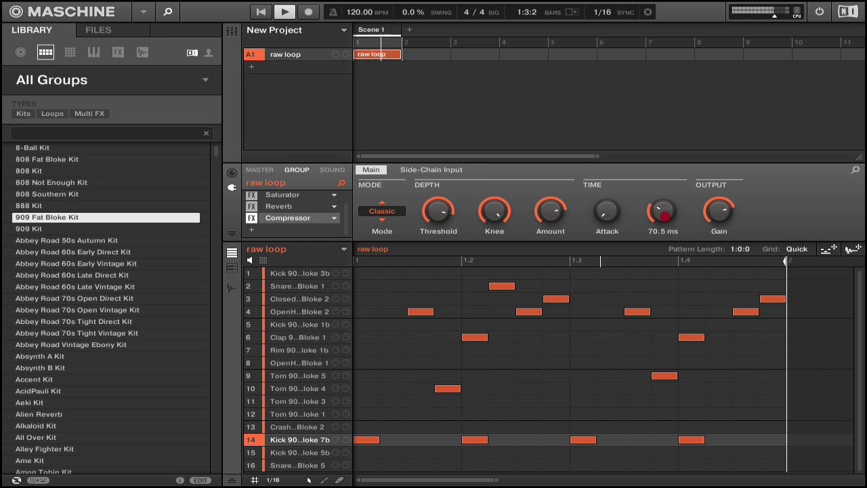
drag(551, 213, 551, 216)
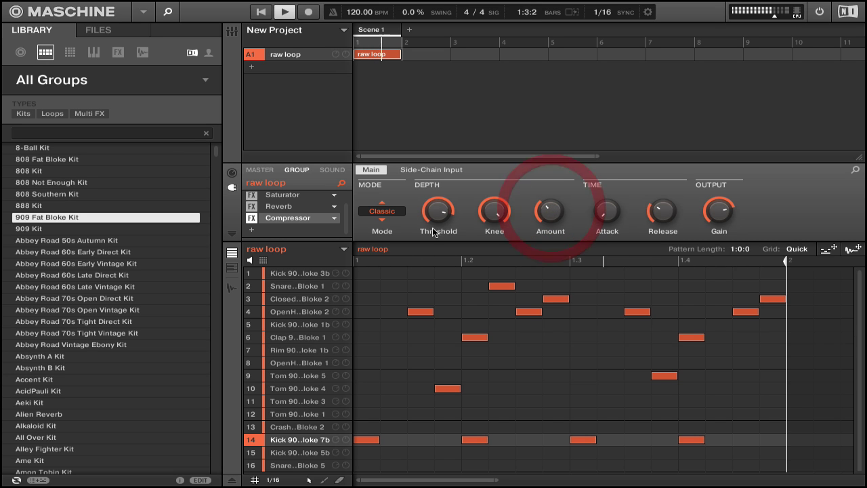
drag(437, 217, 437, 217)
drag(663, 210, 662, 210)
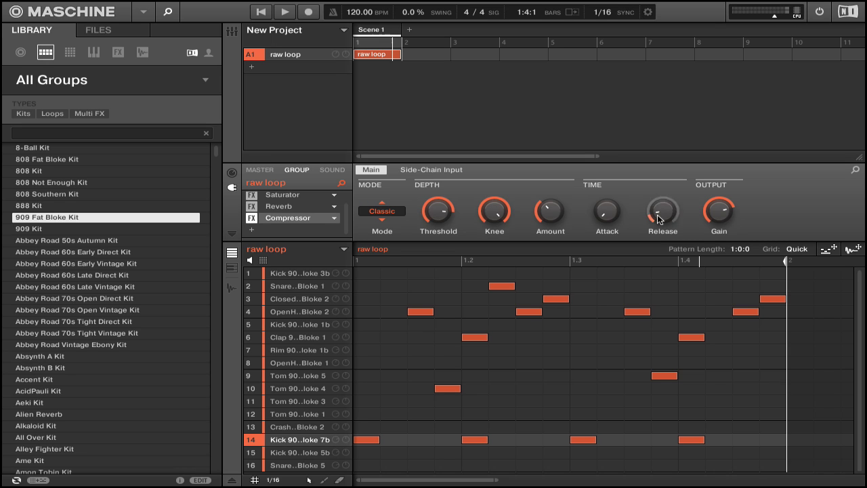
Lengthen the Compressor's Release to 78.7 ms and audition the pumping effect
mouse_move(667, 216)
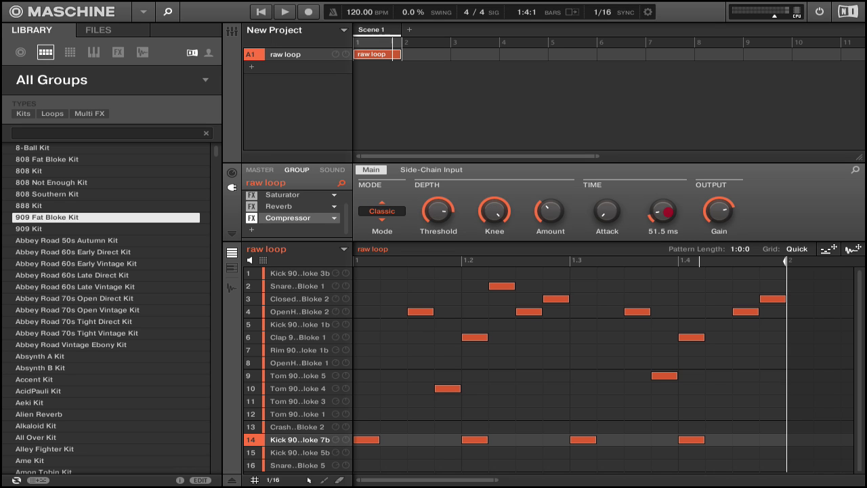
drag(668, 212, 668, 216)
key(space)
key(space)
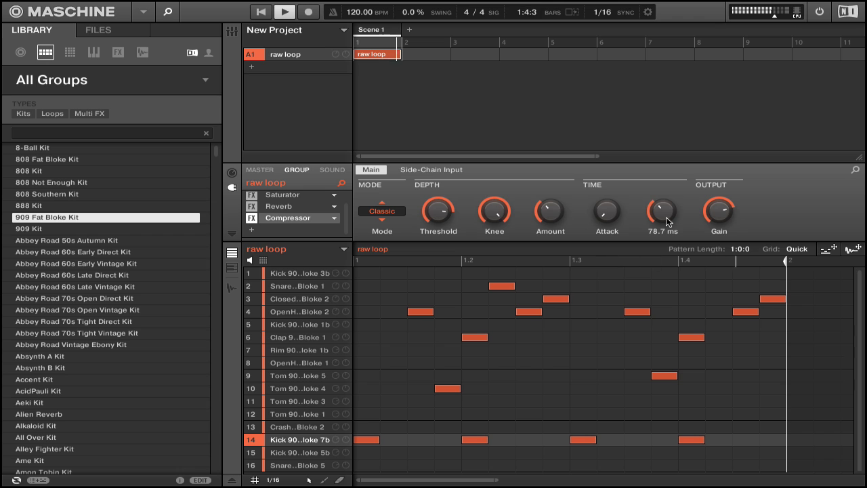
key(space)
Raise the Saturator's Input above 83.0 % while auditioning the loop
click(305, 195)
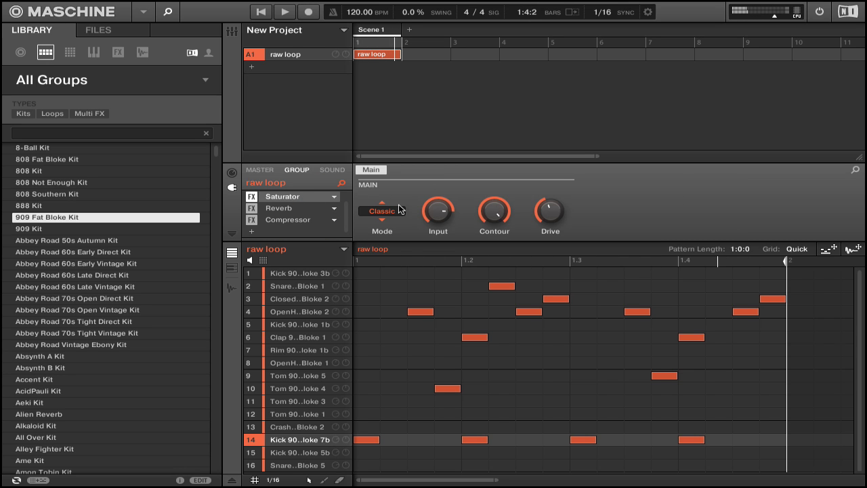
key(space)
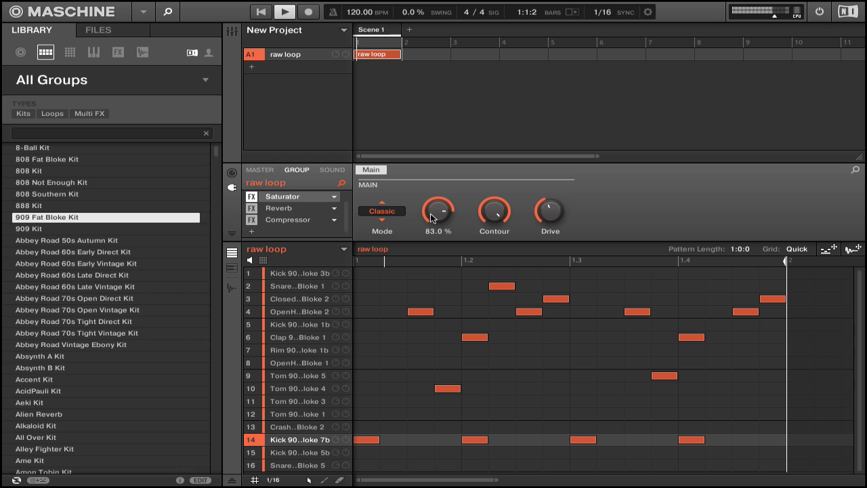
mouse_move(433, 217)
mouse_down()
mouse_move(433, 201)
mouse_move(437, 215)
mouse_up()
key(space)
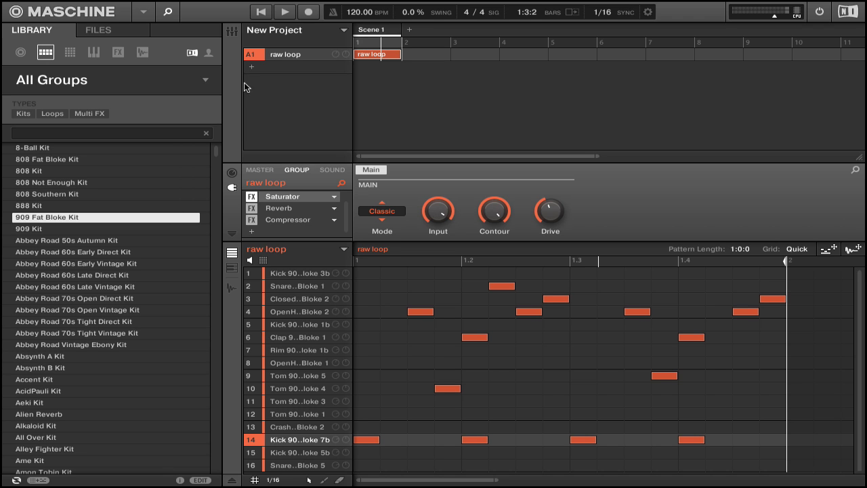
Add a second group loaded with the 909 Kit and program Kick 909 1 on all four beats of the bar
click(251, 66)
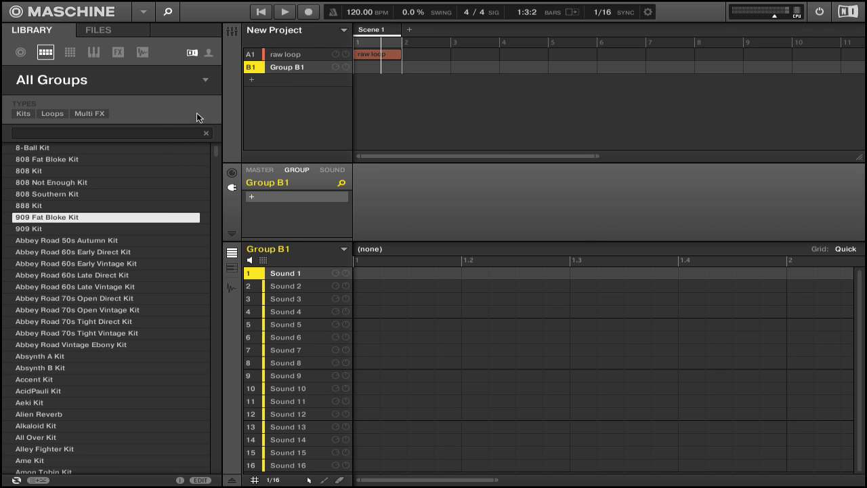
double_click(60, 230)
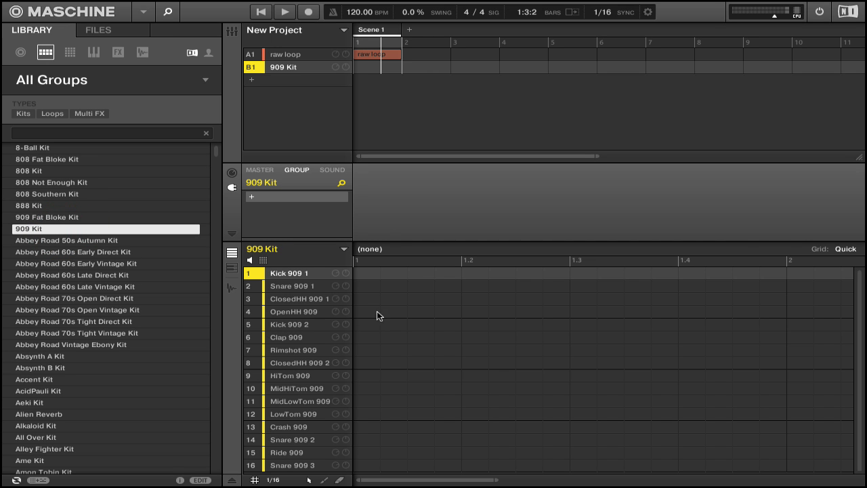
click(366, 273)
click(475, 273)
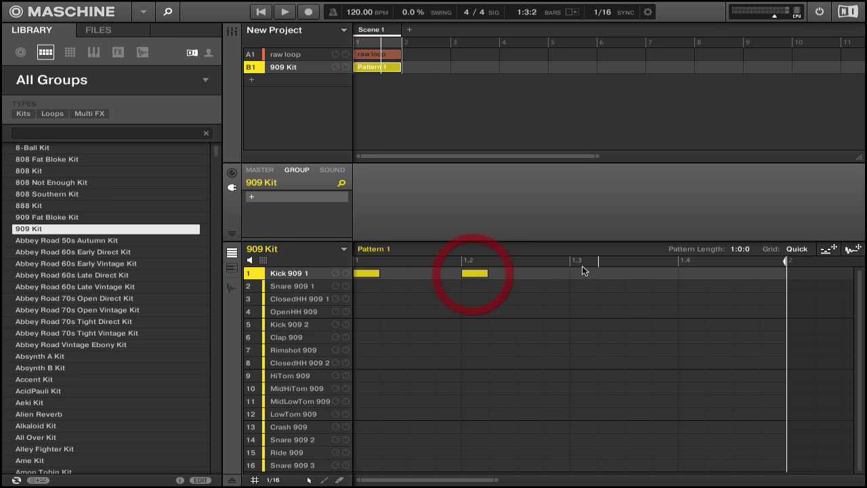
click(582, 273)
click(686, 273)
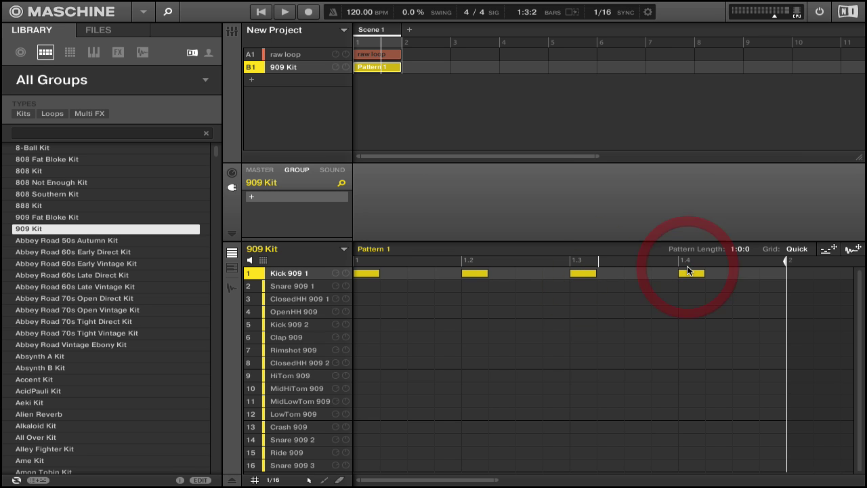
Play both groups together, lower the raw loop group's level in the mixer beneath the 909 Kit, and return to the arrangement view
key(space)
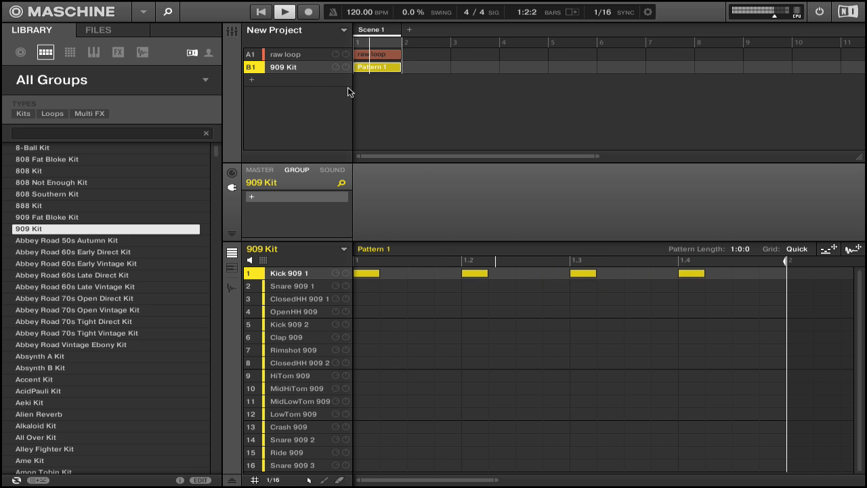
click(309, 59)
key(ctrl+m)
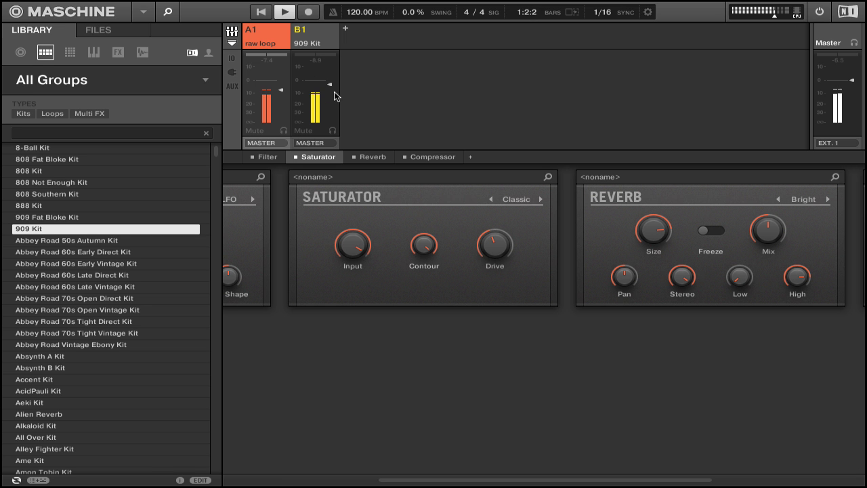
drag(283, 88, 286, 100)
key(XF86AudioRaiseVolume)
key(XF86AudioRaiseVolume)
key(XF86AudioRaiseVolume)
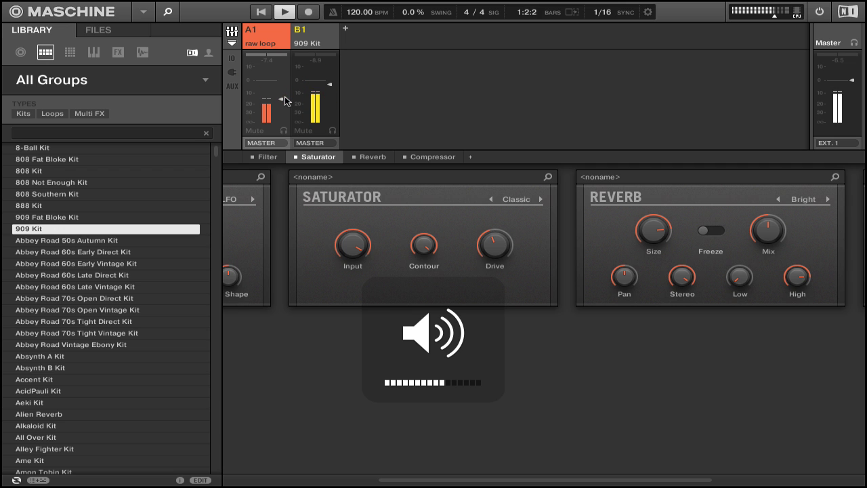
click(285, 99)
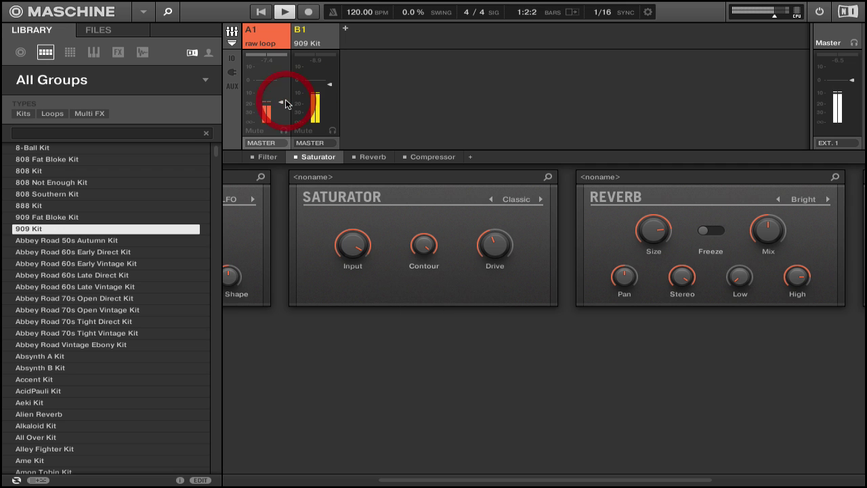
key(ctrl+m)
key(space)
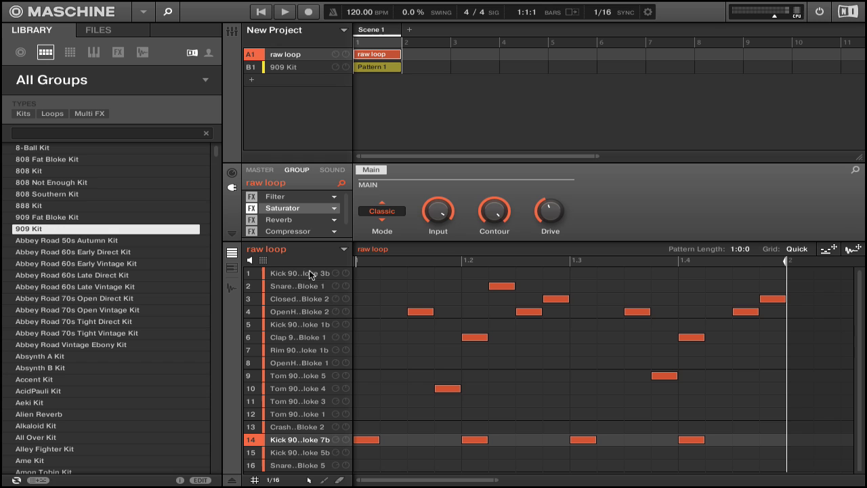
Program Clap 909 on beats 2 and 4 of the 909 Kit pattern and audition it with the raw loop
click(363, 67)
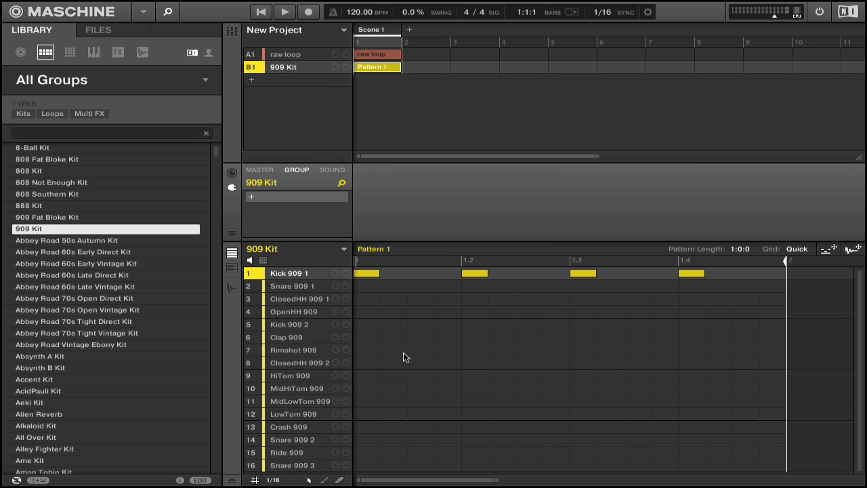
click(472, 337)
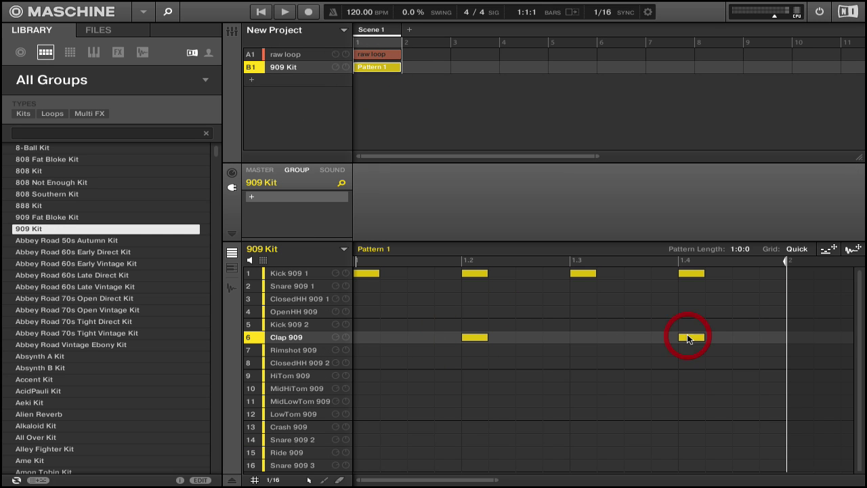
key(space)
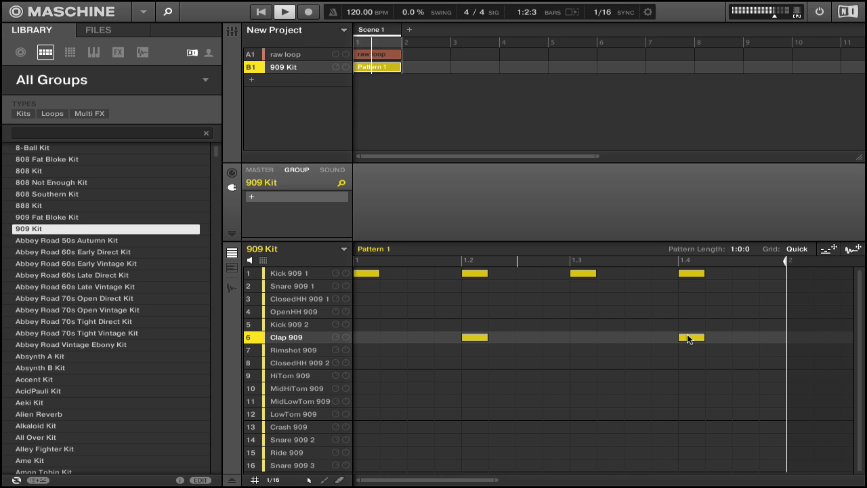
key(space)
Reduce the raw loop group's Reverb Size to 53.0 % while auditioning the mix
click(306, 55)
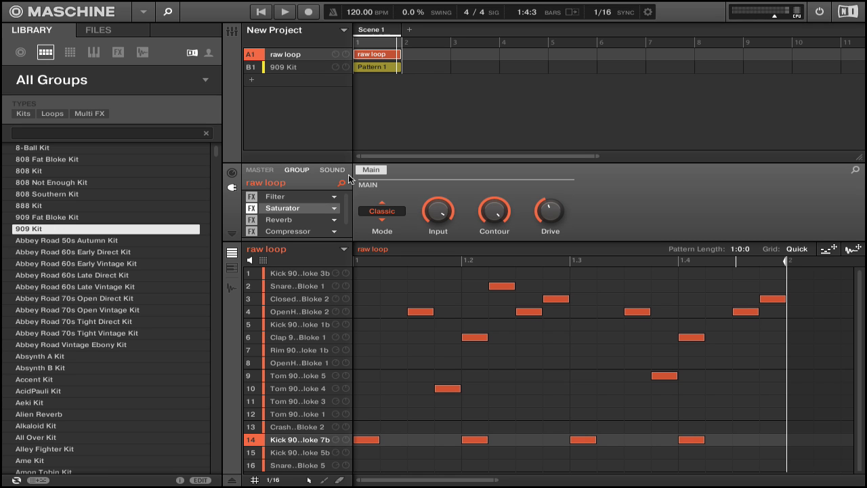
click(280, 219)
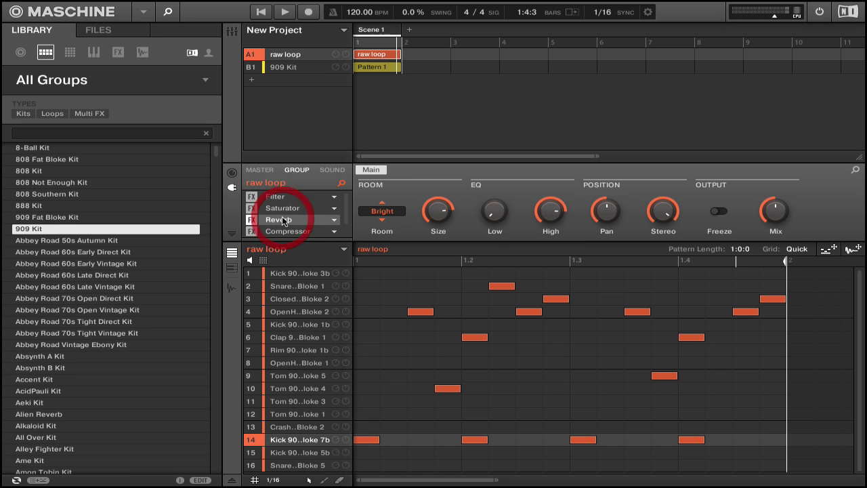
click(445, 215)
key(space)
mouse_move(439, 212)
mouse_down()
mouse_move(439, 223)
mouse_move(439, 215)
mouse_up()
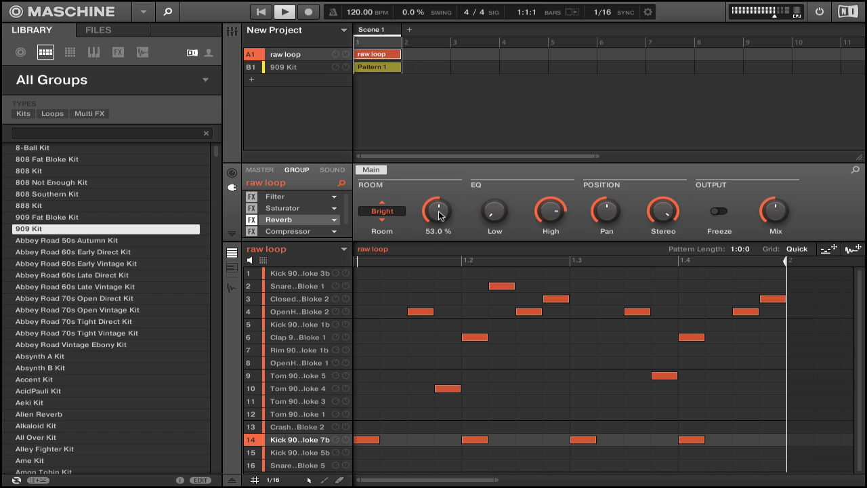
key(space)
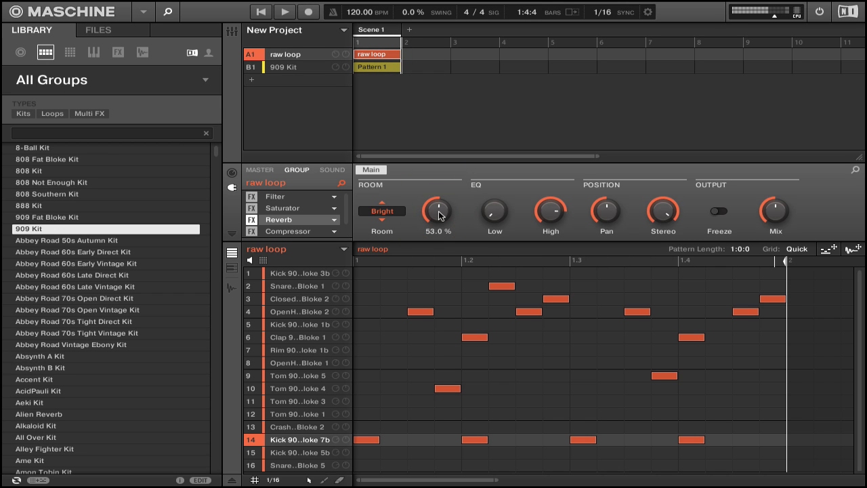
Program ClosedHH 909 1 on all four offbeats of the 909 Kit pattern and audition it
click(316, 67)
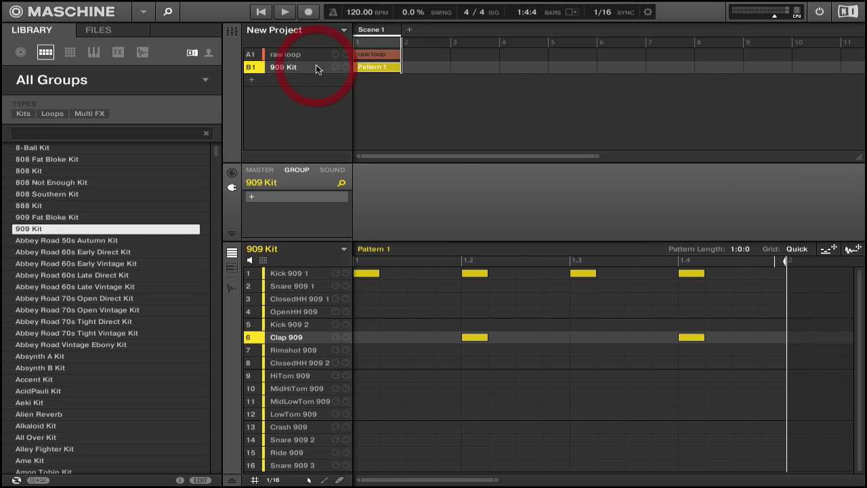
click(420, 299)
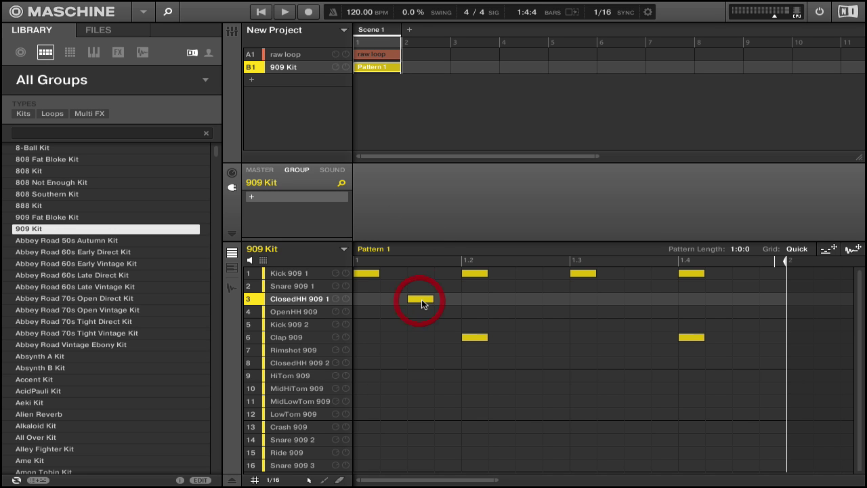
click(532, 299)
click(638, 298)
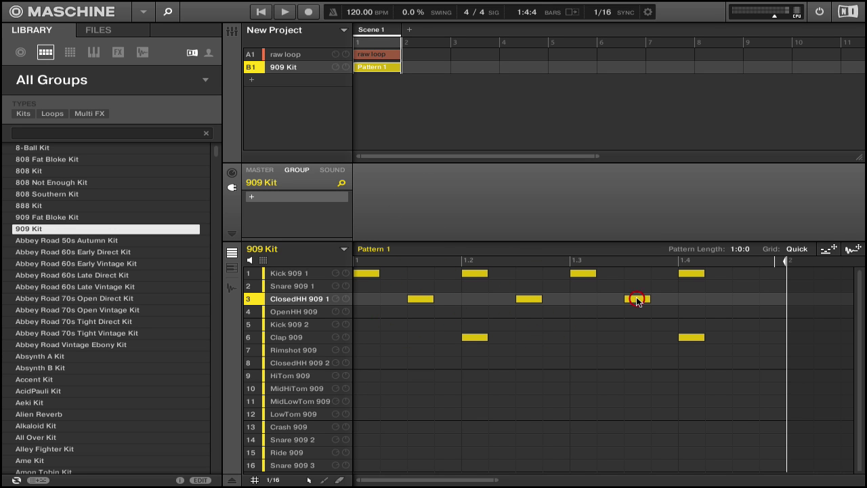
click(745, 298)
key(space)
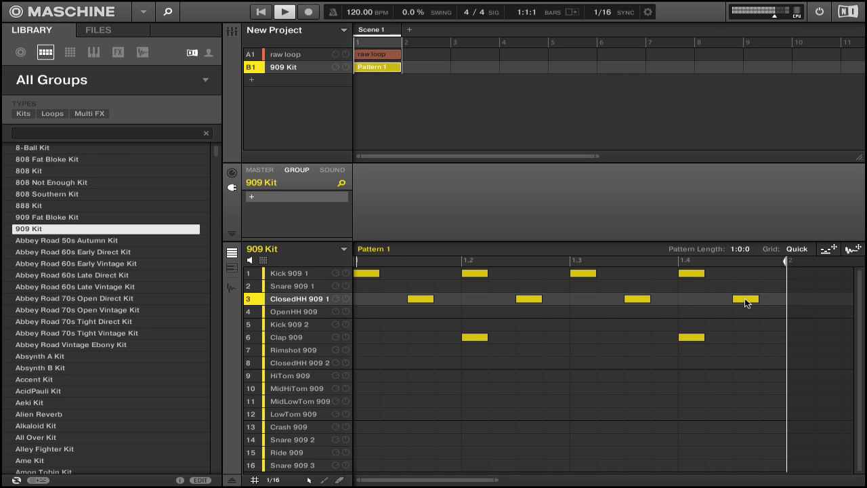
key(space)
Replace the offbeat closed hats with ClosedHH 909 1 notes on the second sixteenths of beats 1 and 2, then audition them
click(746, 299)
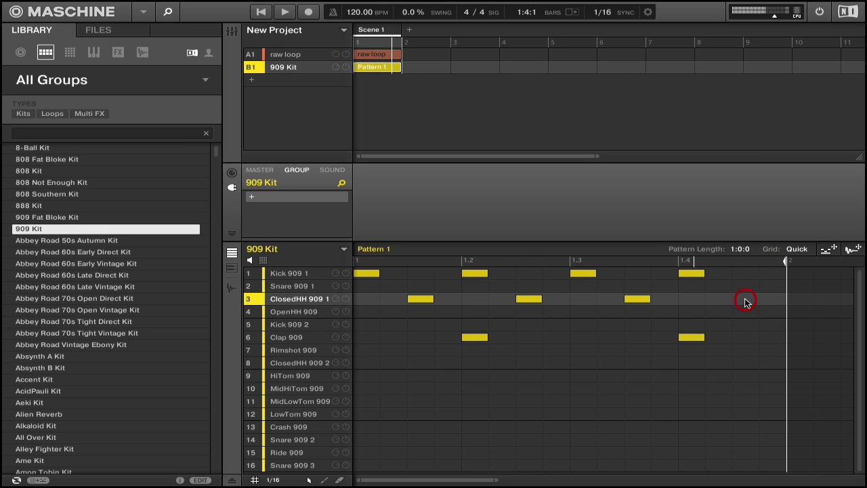
click(638, 299)
click(424, 299)
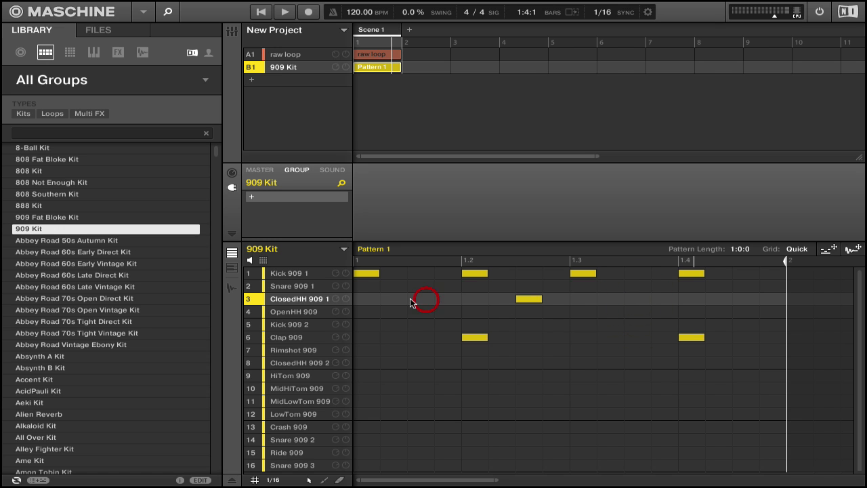
click(398, 299)
drag(522, 299, 504, 300)
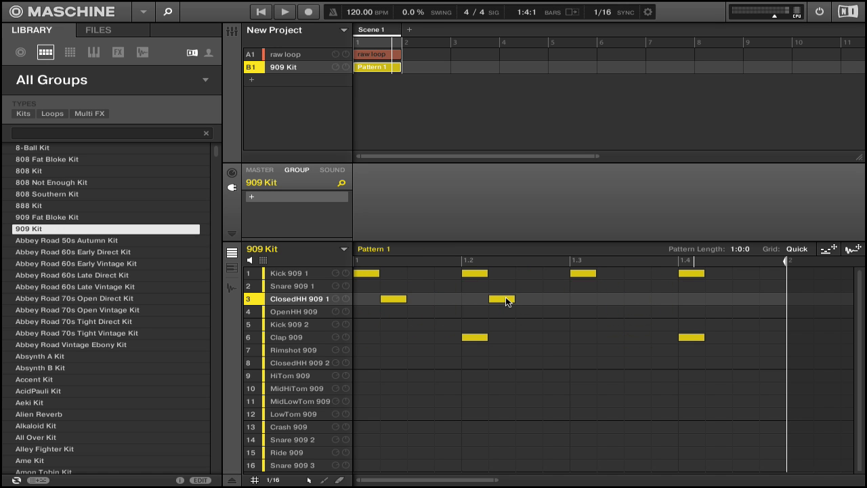
key(space)
key(space)
Raise the 909 Kit group's Swing Amount to 61.0 % and fine-tune it during playback
click(231, 174)
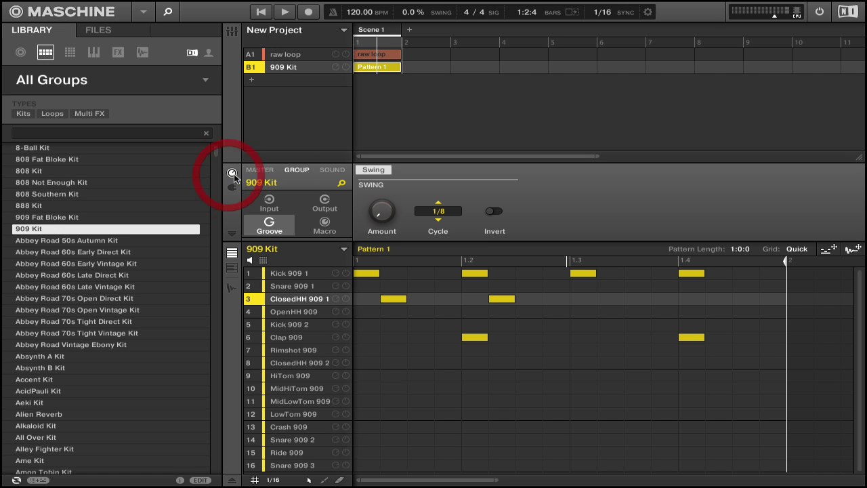
drag(381, 215, 380, 196)
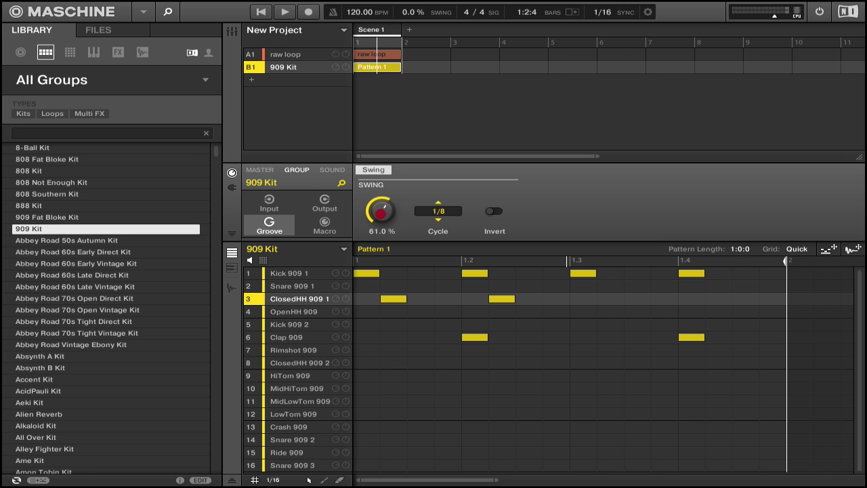
key(space)
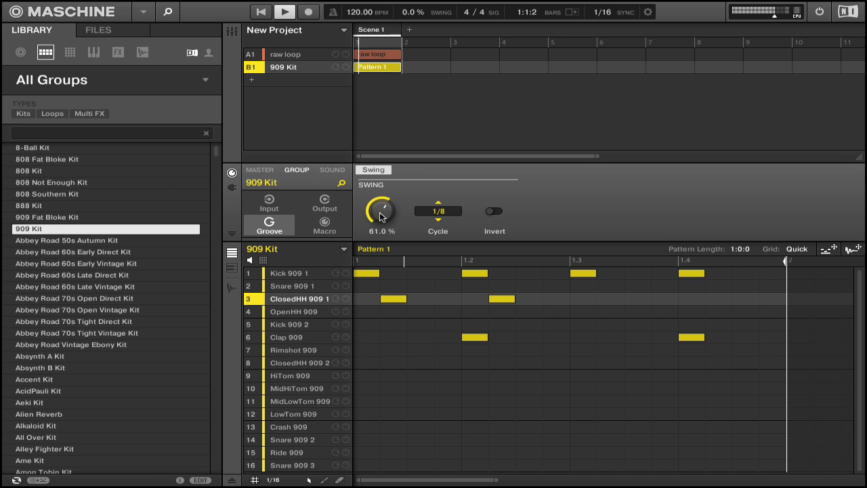
click(382, 214)
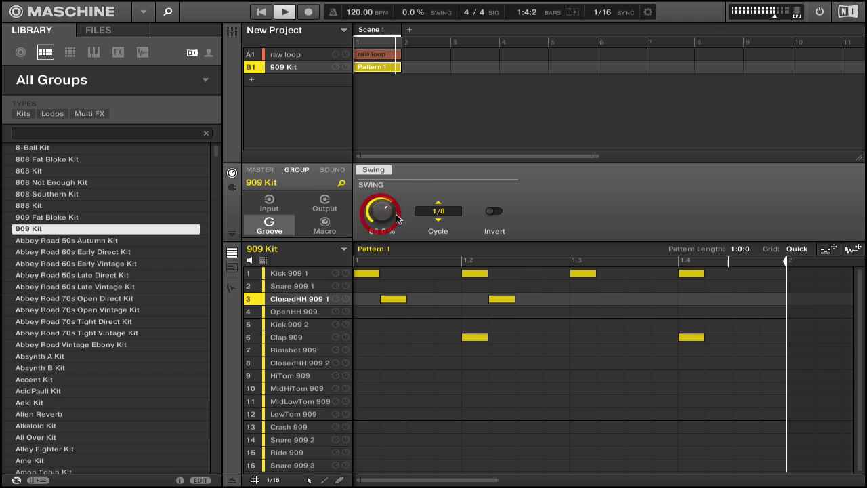
Replace the second closed hat with one on the last sixteenth of beat 2 and audition the groove
click(505, 298)
click(559, 299)
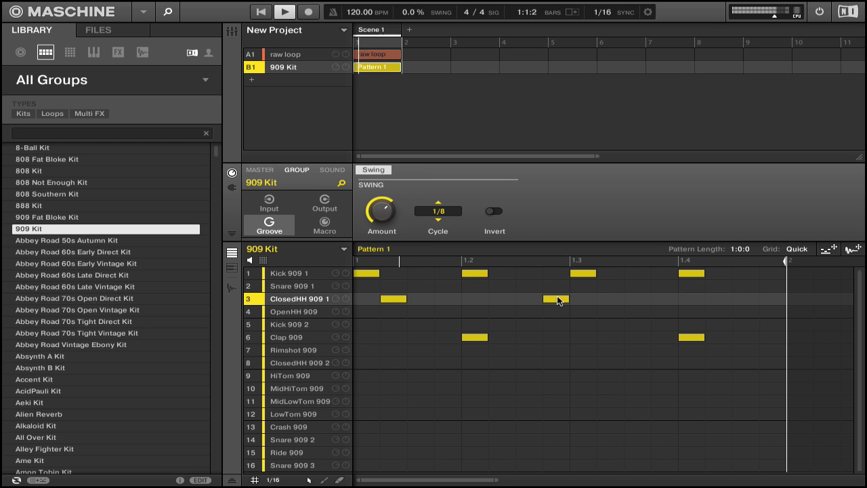
key(space)
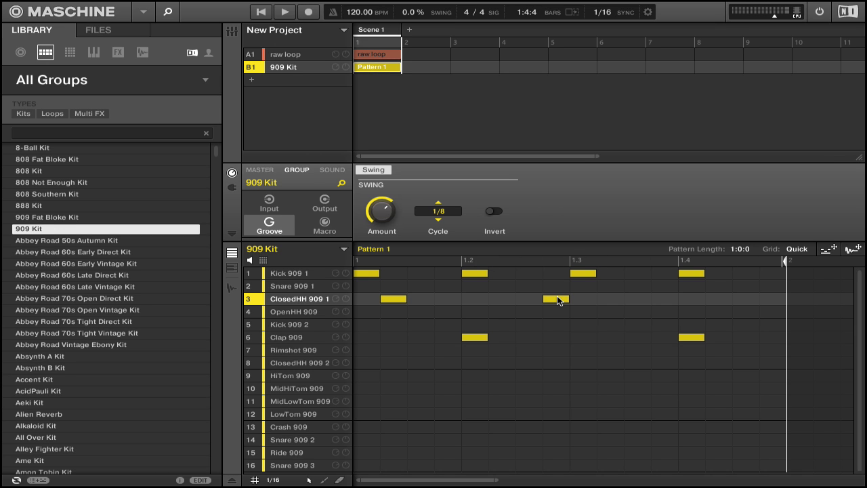
Rename the 909 Kit pattern after its kick and clap, and add a third, empty group
click(366, 69)
key(Return)
click(252, 79)
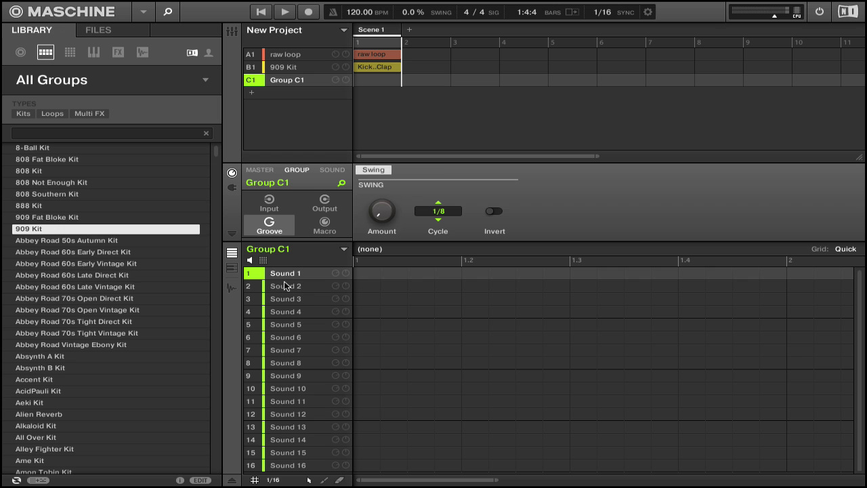
Filter the sample library to Drums, Shaker, try Cabasa Dracula 2, and load Cabasa Dracula 1 into the new group's first sound
click(143, 52)
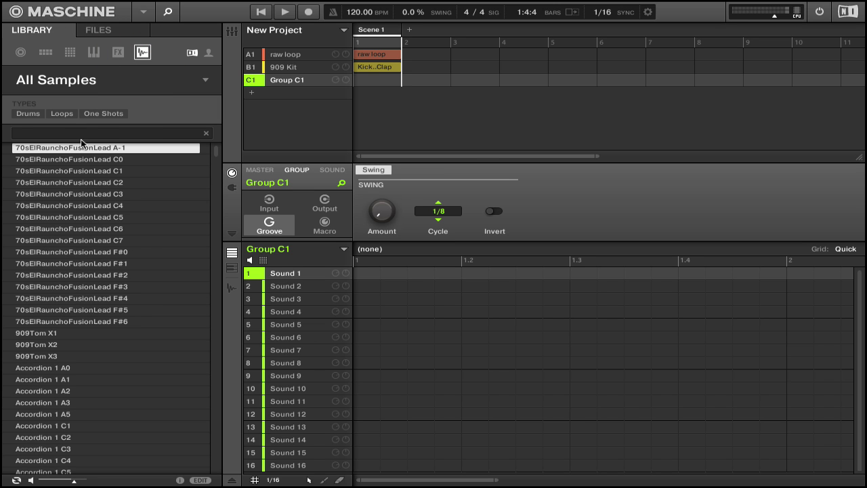
click(38, 114)
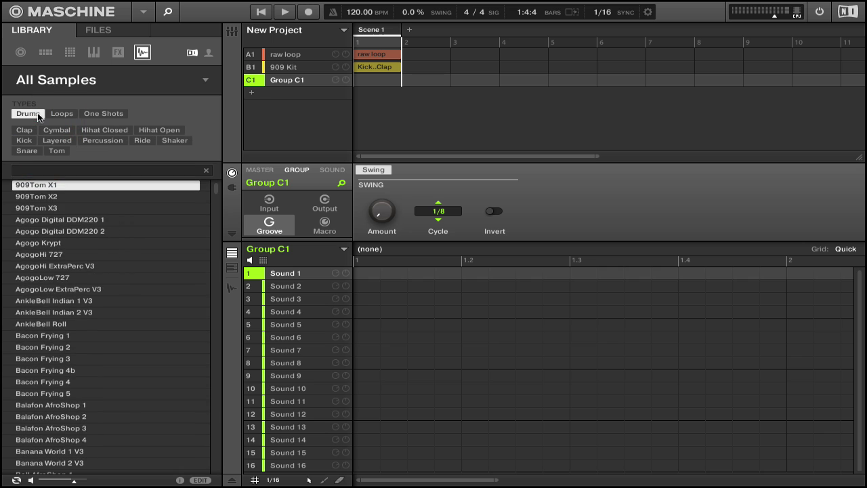
click(170, 140)
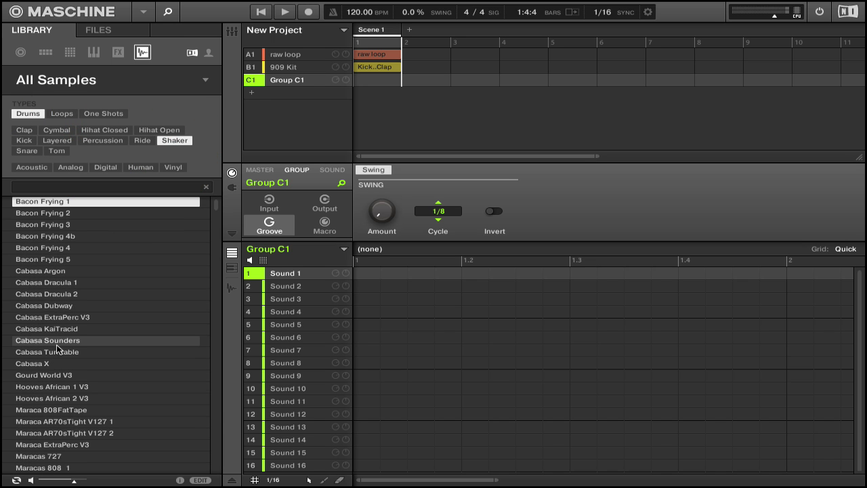
double_click(42, 294)
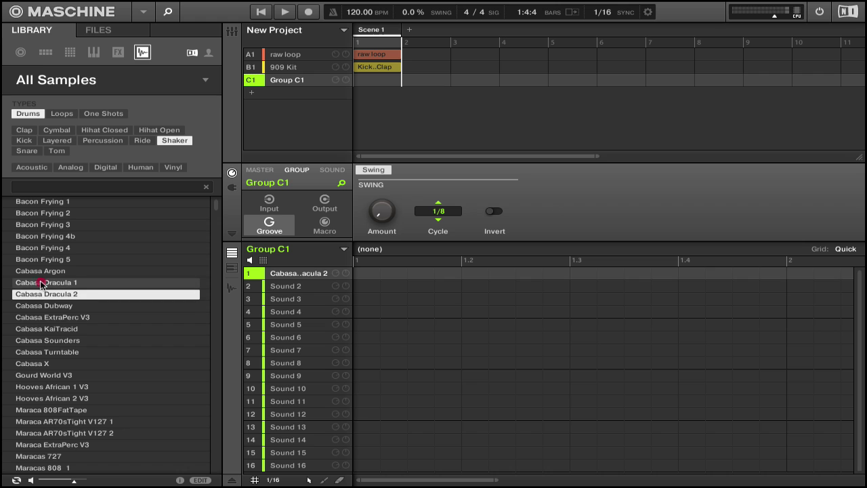
double_click(42, 284)
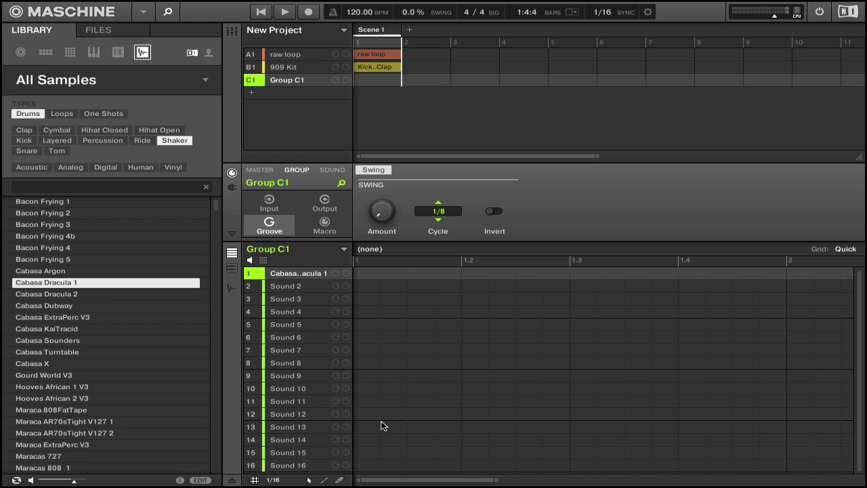
Paint Cabasa Dracula 1 notes on every sixteenth of the bar and set the group's Swing Amount to 44.0 % while auditioning
click(325, 481)
drag(360, 273, 768, 280)
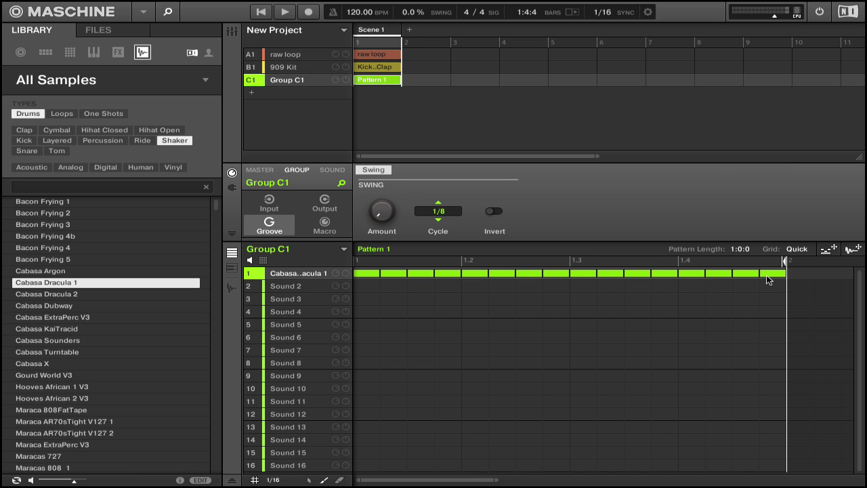
key(space)
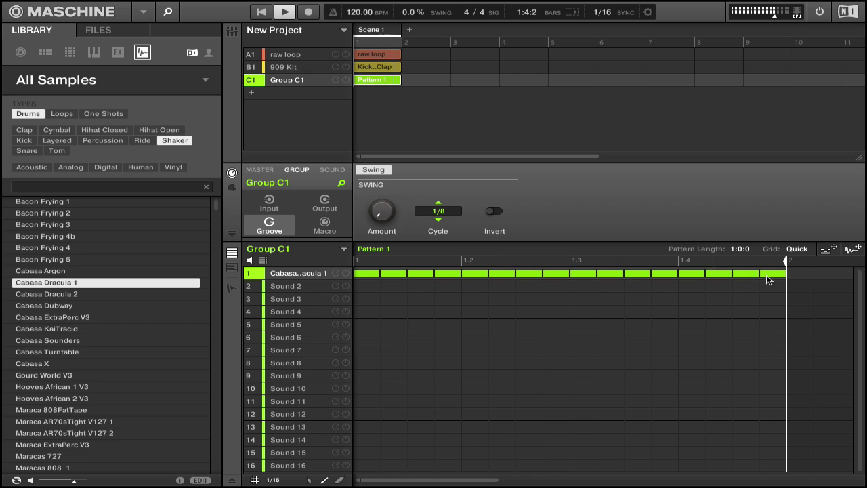
key(space)
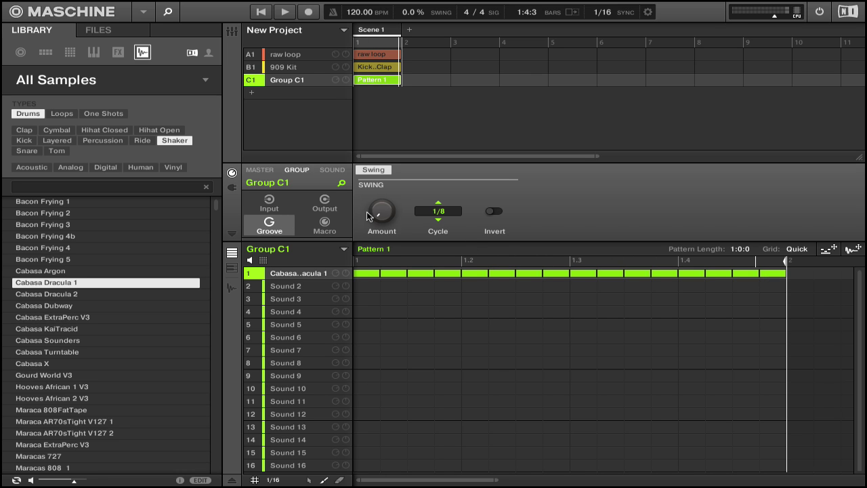
drag(388, 216, 388, 216)
key(space)
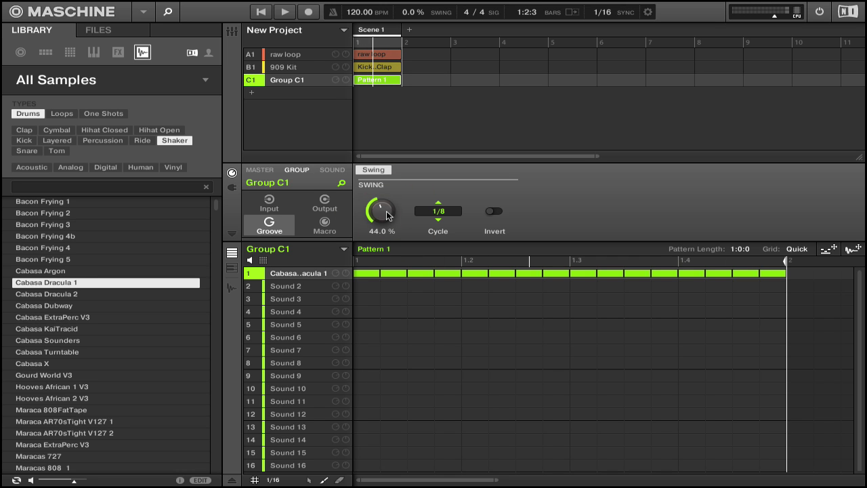
Rename both the third group and its pattern to Shaker
double_click(369, 80)
text(Sh)
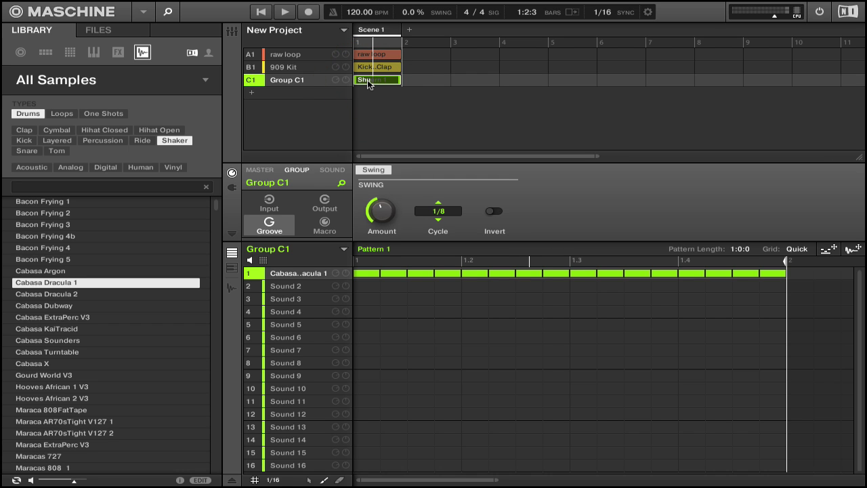
text(aker)
key(Return)
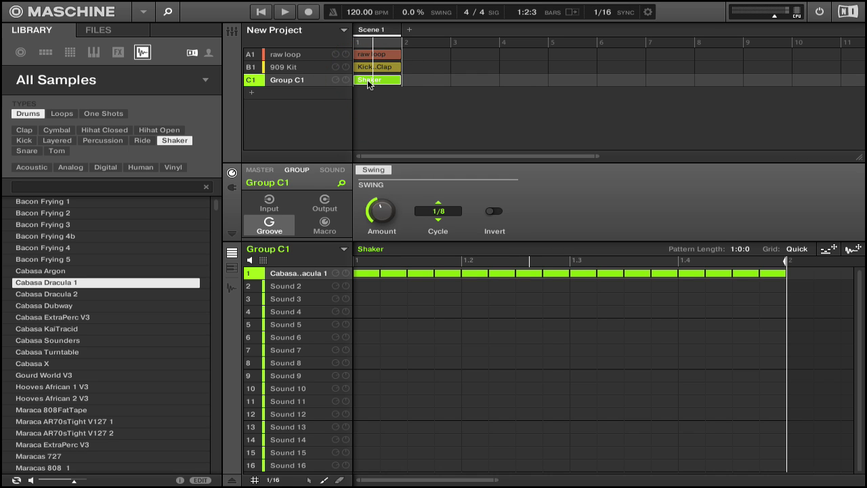
double_click(299, 79)
text(Shaker)
key(Return)
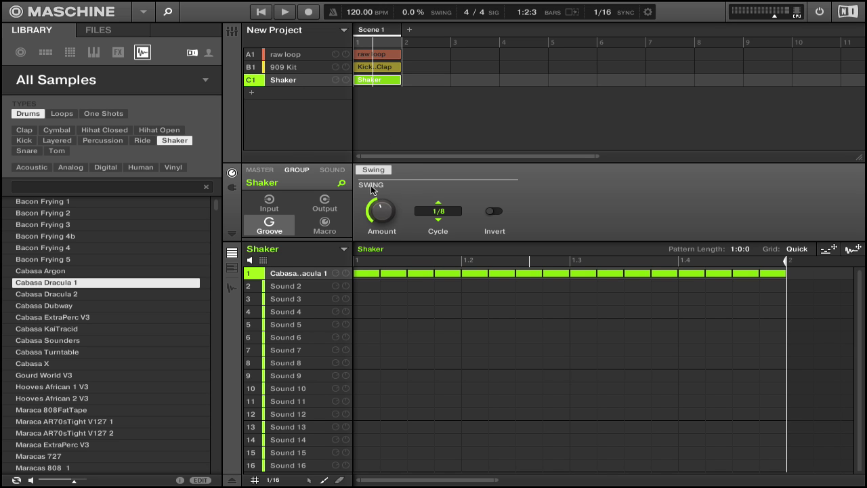
Add a Compressor effect to the Shaker group
click(231, 187)
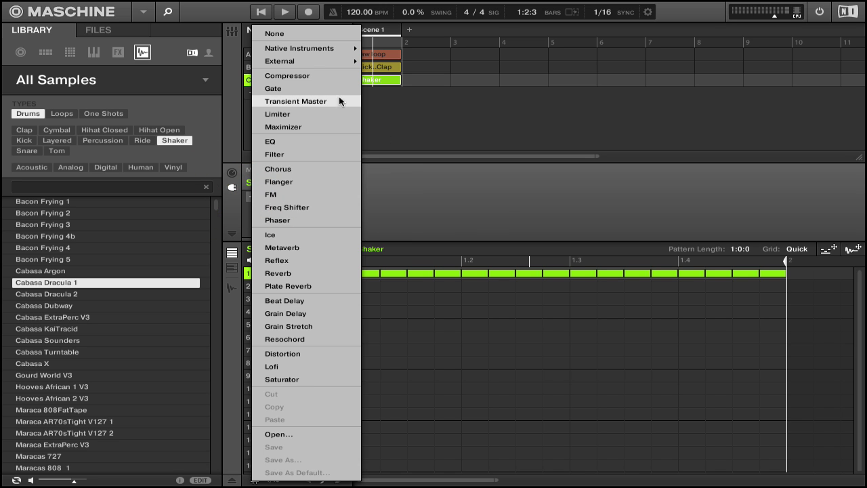
click(319, 75)
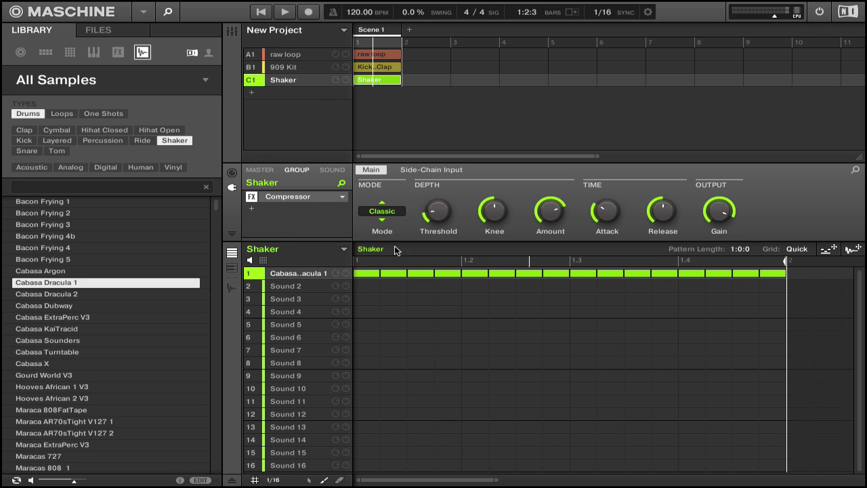
Choose another sound in the project as the side-chain input source for the Shaker group's Compressor
click(440, 168)
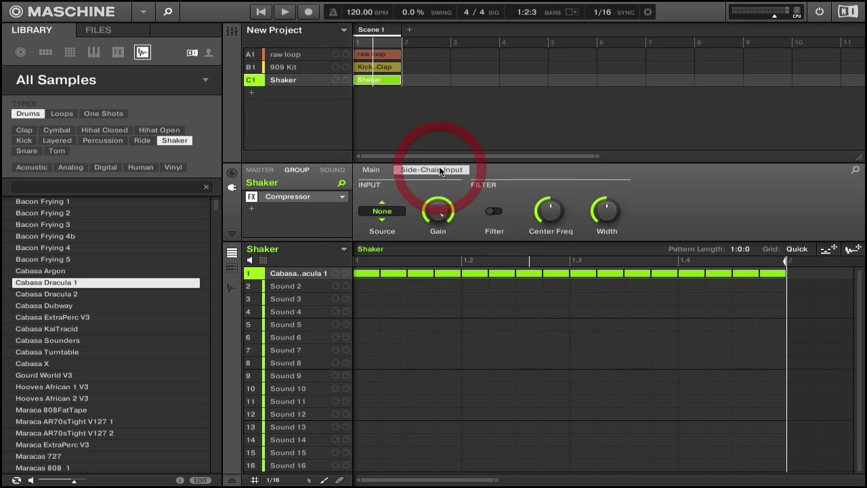
click(381, 222)
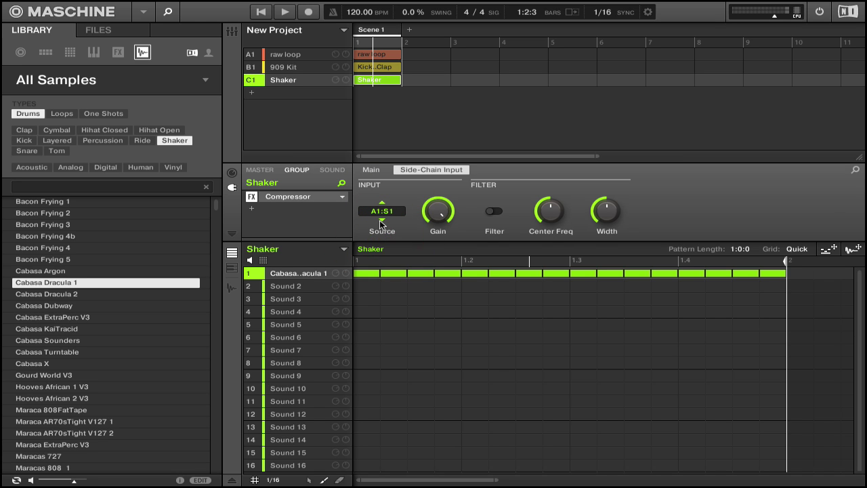
click(381, 222)
click(381, 222)
click(382, 222)
click(382, 222)
click(381, 222)
click(381, 222)
click(372, 170)
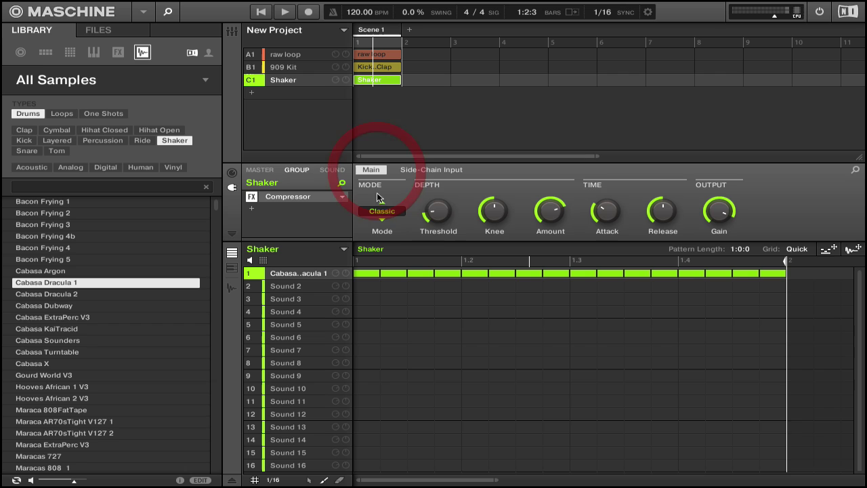
Set the Shaker Compressor's Threshold to -22.6 dB and its output Gain to -7.0 dB while auditioning the loop
mouse_move(434, 220)
key(space)
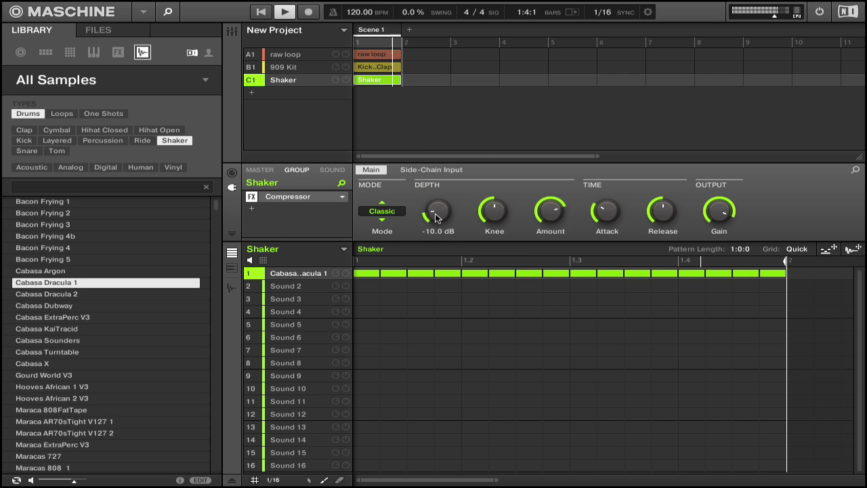
click(436, 215)
mouse_move(436, 216)
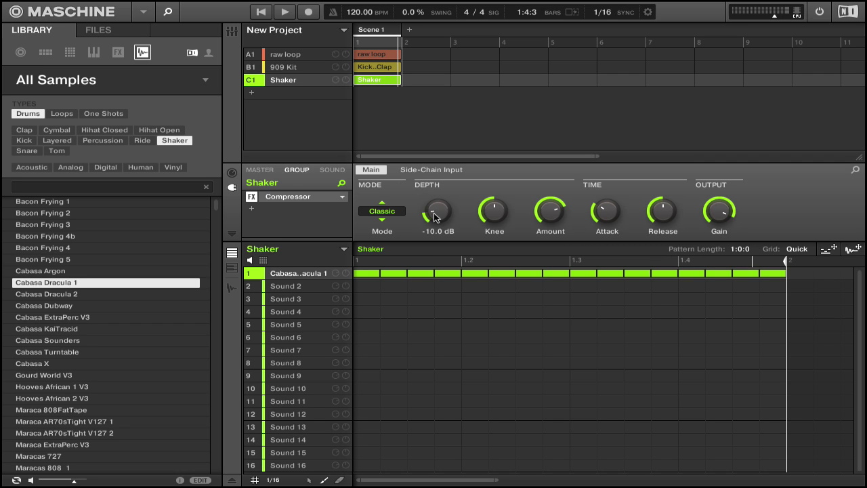
key(space)
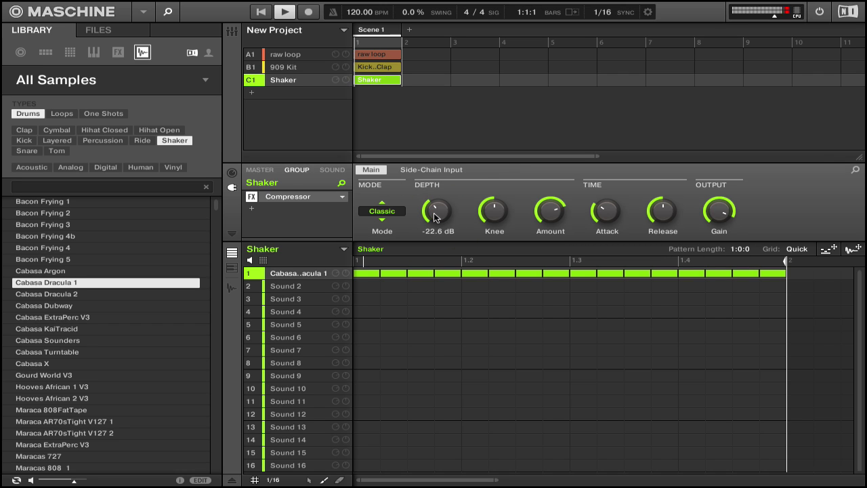
click(713, 207)
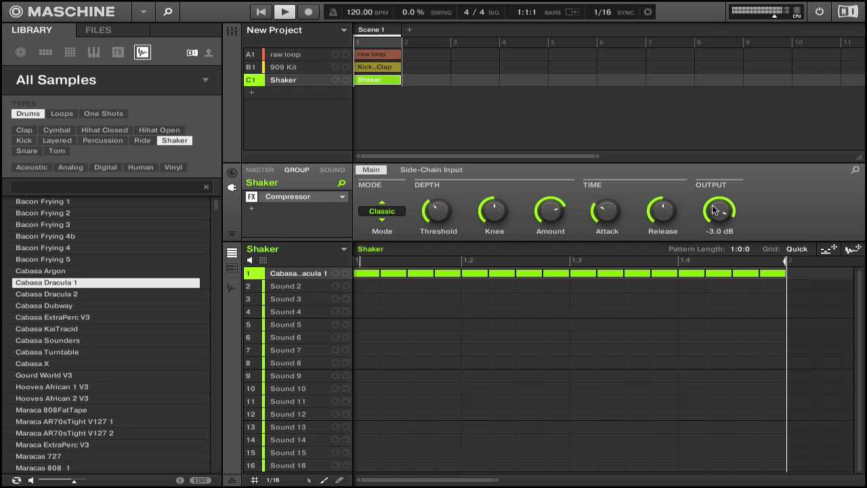
drag(713, 208, 712, 207)
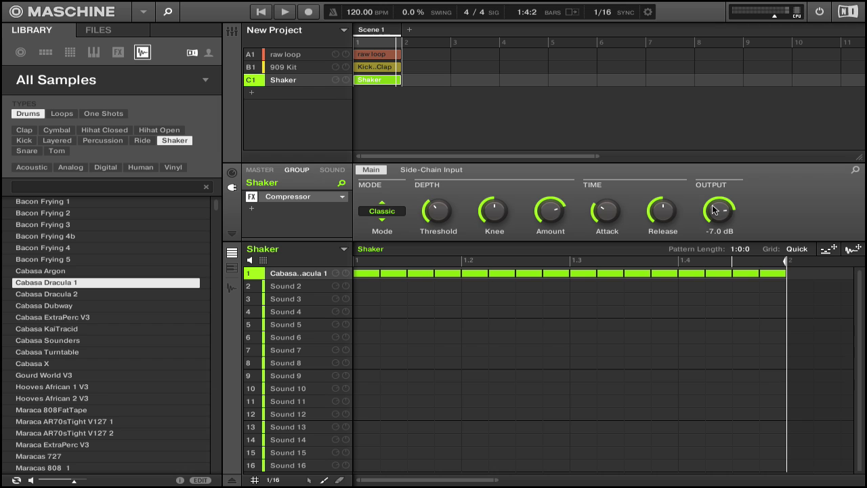
Bypass the Shaker Compressor during playback to compare the sound, and re-enable it
click(253, 197)
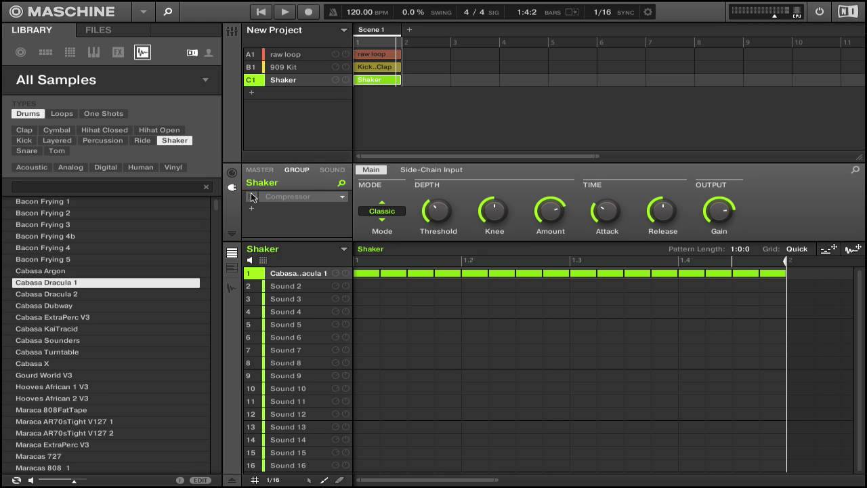
key(space)
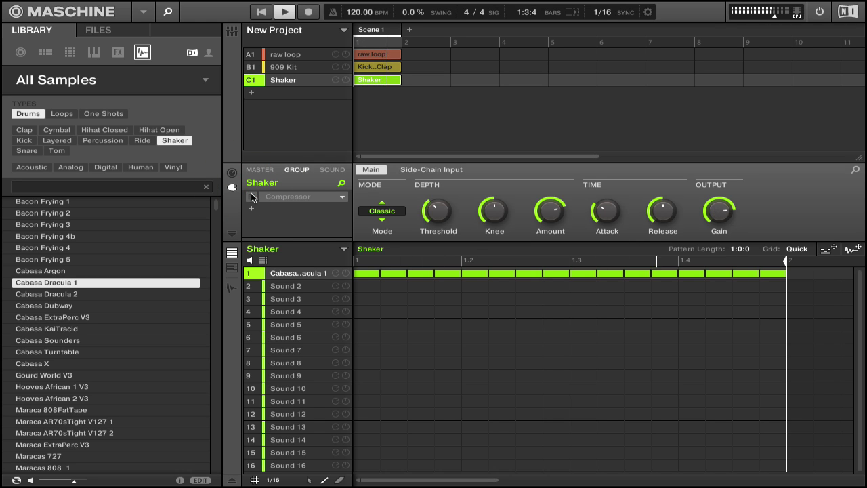
click(252, 197)
Turn the Shaker Compressor's Attack down to minimum, shorten its Release, and set its Gain to about -8.0 dB during playback
drag(607, 211, 607, 229)
drag(666, 211, 666, 216)
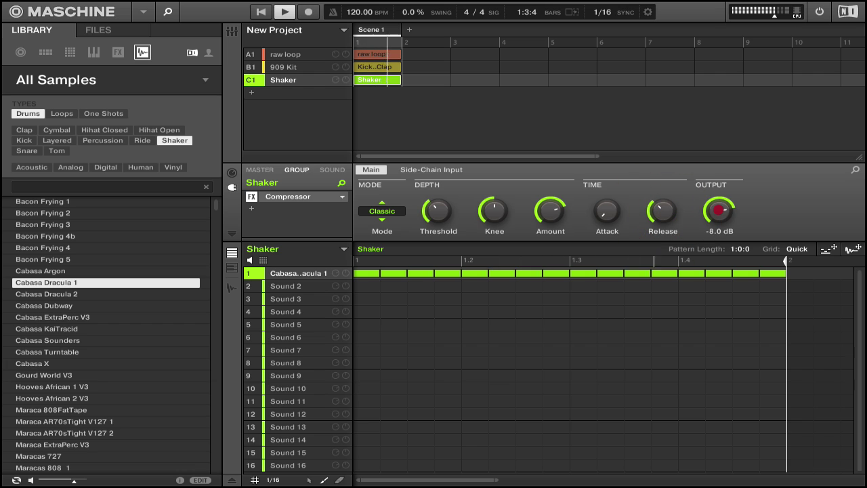
drag(718, 211, 718, 217)
drag(350, 274, 350, 274)
click(349, 273)
key(space)
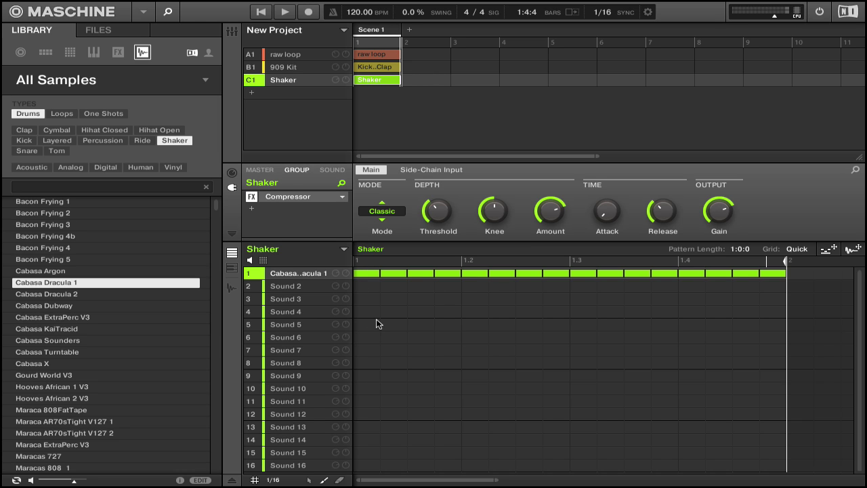
Review the 909 Kit and raw loop groups and listen to the full beat
click(302, 66)
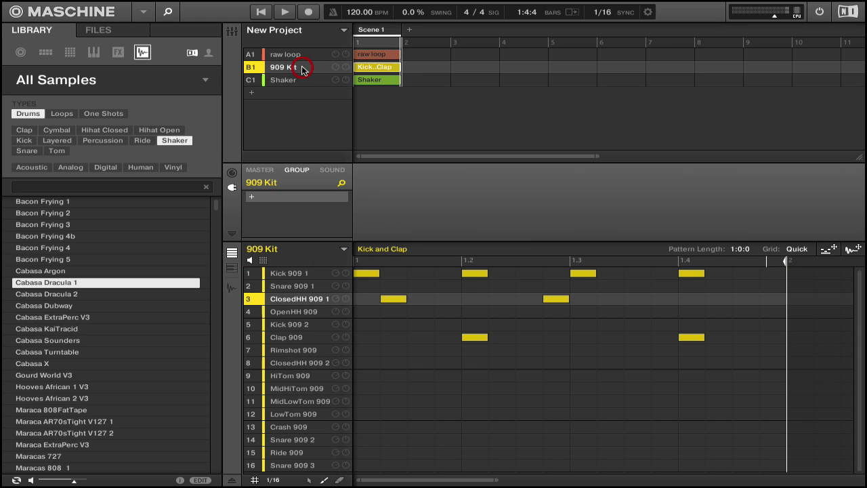
click(300, 54)
key(space)
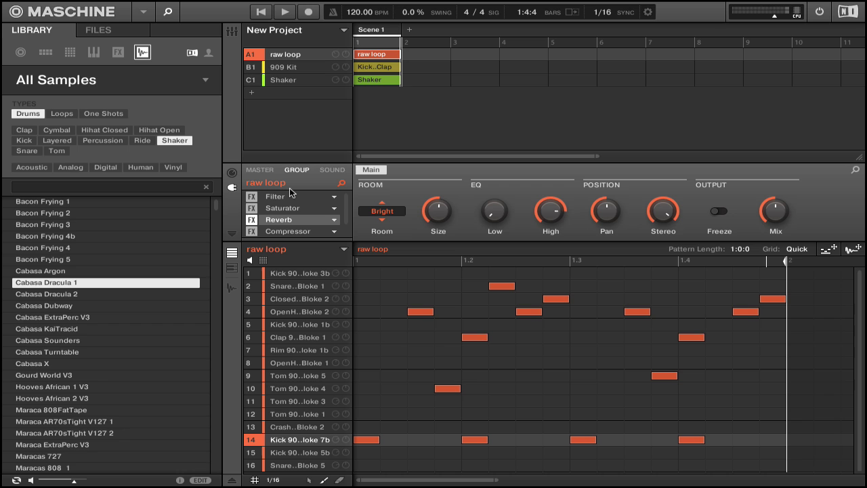
key(space)
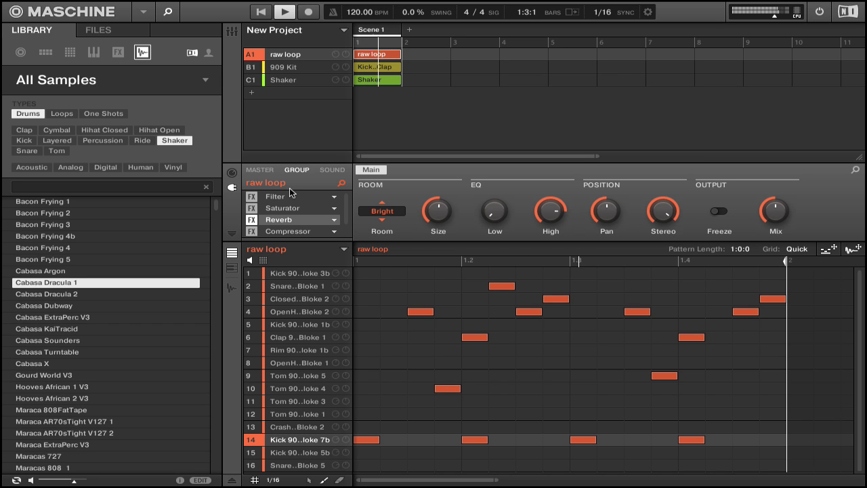
key(space)
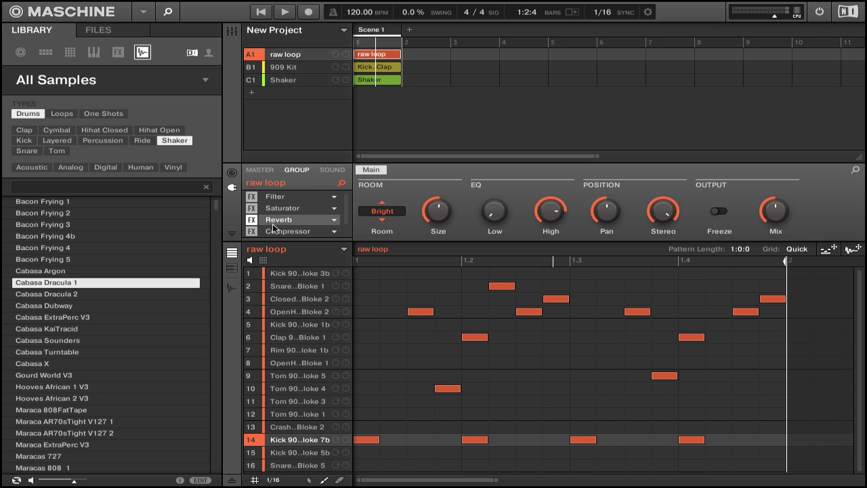
Compare the beat with the raw loop and Shaker Compressors bypassed, re-enabling both and briefly muting the raw loop group
click(251, 231)
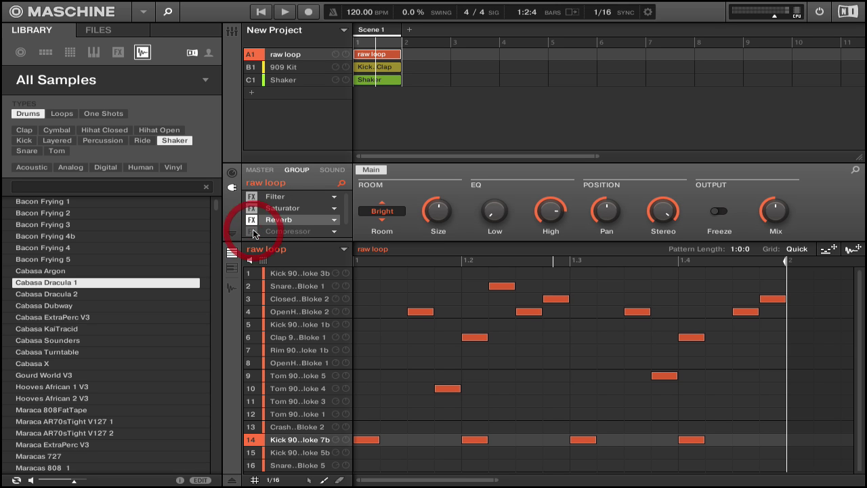
click(306, 81)
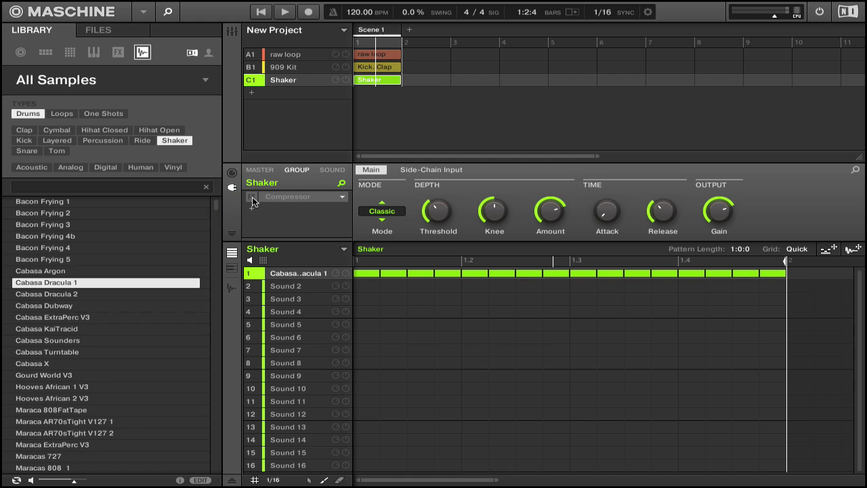
key(space)
click(252, 197)
click(250, 54)
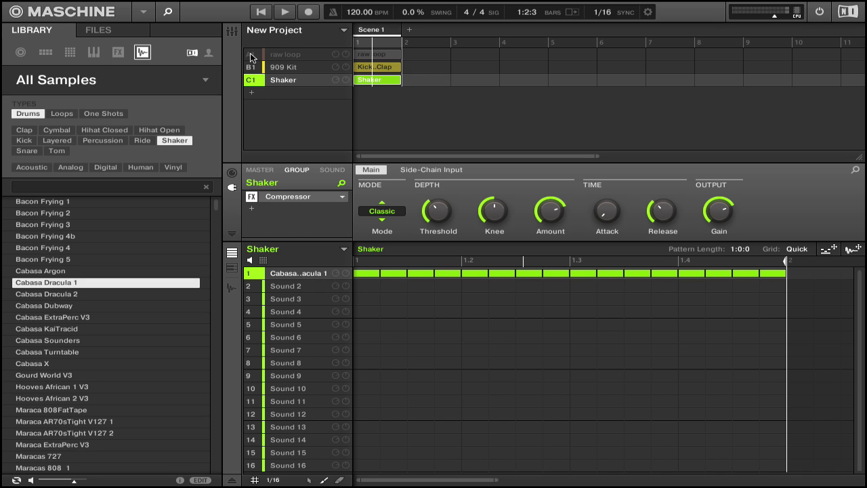
click(251, 55)
click(298, 58)
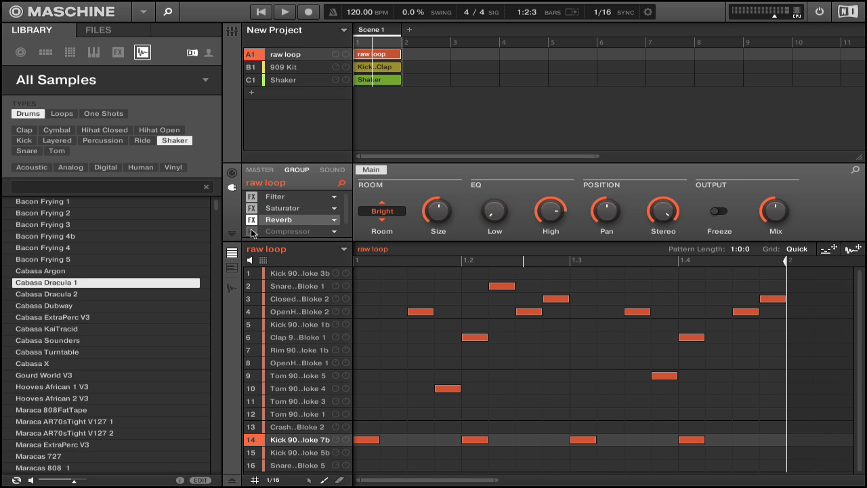
click(251, 231)
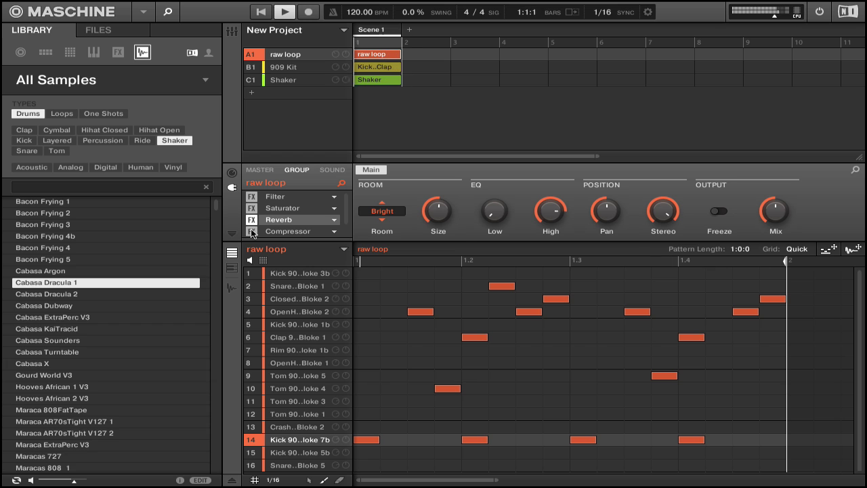
key(space)
Lower the Shaker group's level in the mixer, audition the balance, and return to the arrangement view
click(292, 80)
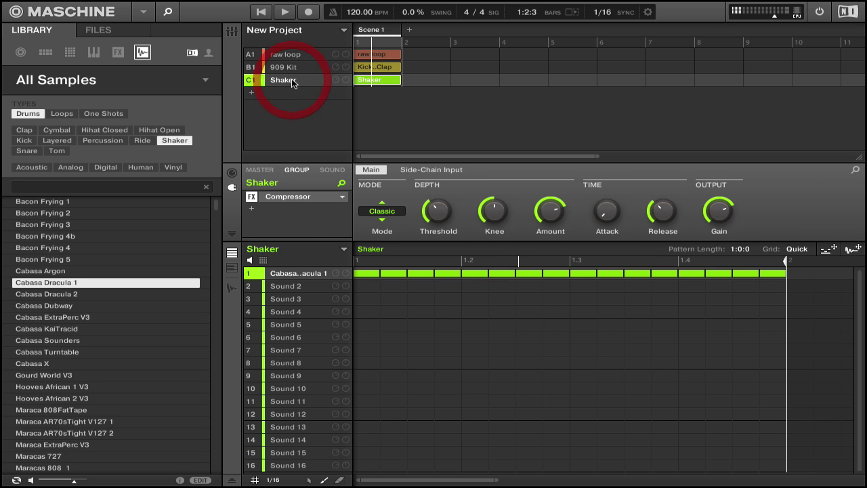
key(ctrl+m)
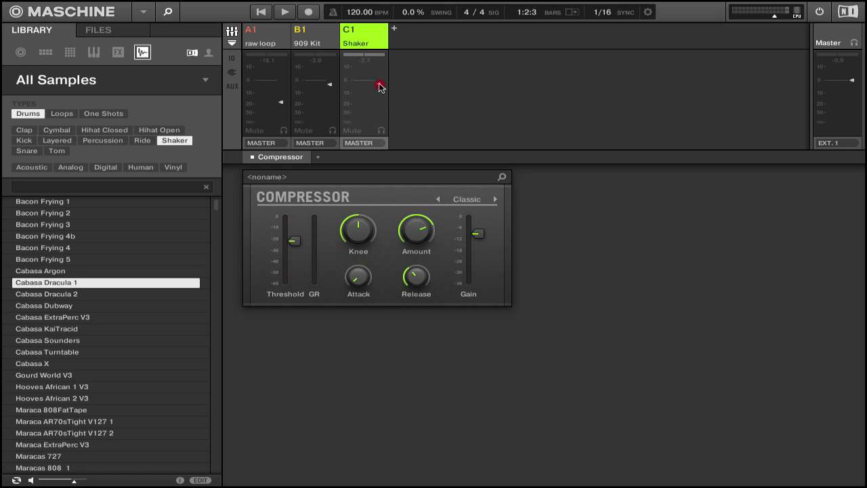
drag(379, 91, 380, 92)
key(space)
key(space)
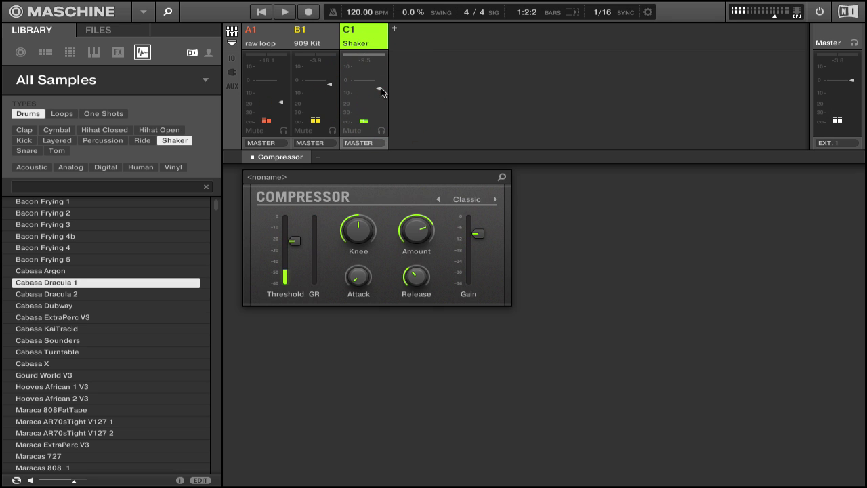
key(ctrl+m)
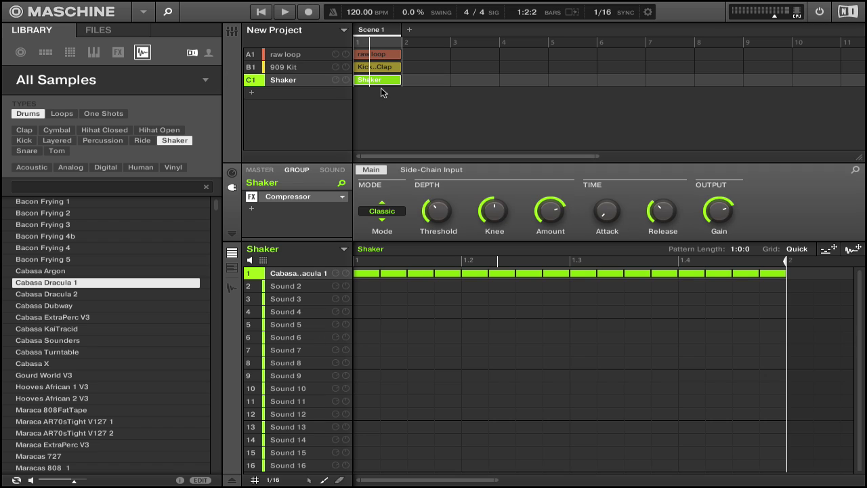